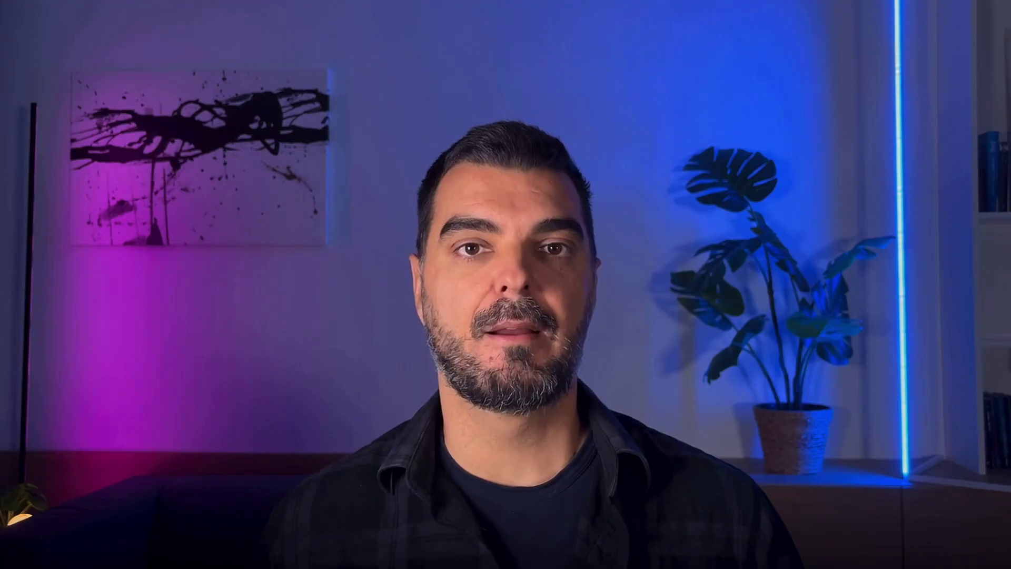
# - Begin the co-analyst prompt with 'You are my', asking what can be automated
pyautogui.write('You are my')
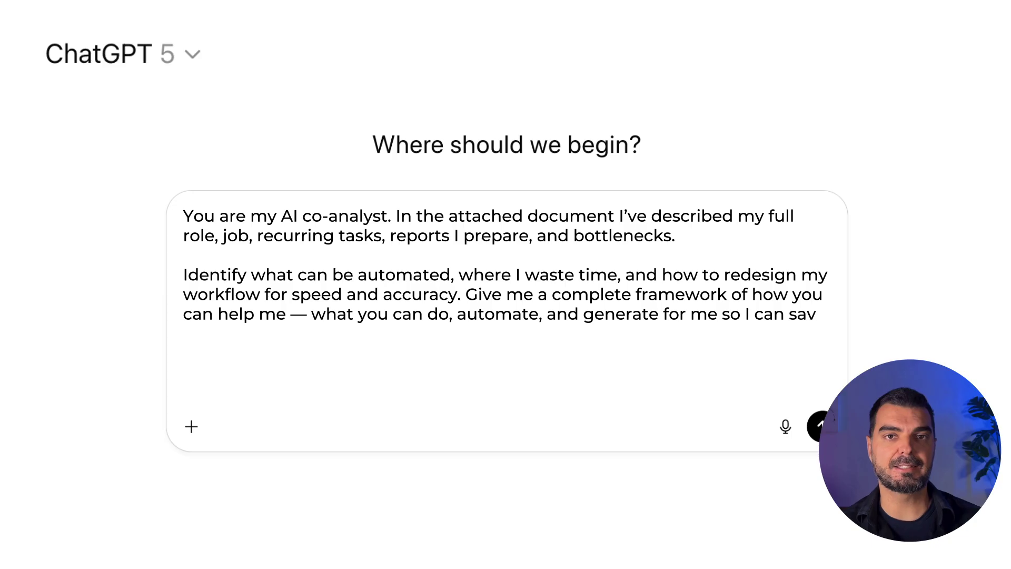
# - Complete the workflow-redesign prompt ending 'so I can save time.' and send it
pyautogui.write('e time.')
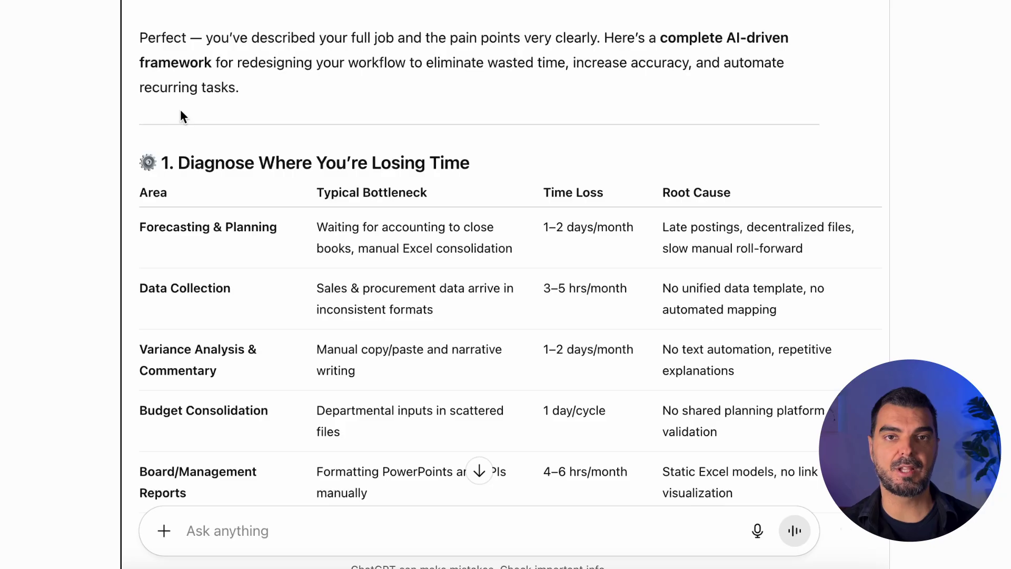
# - Scroll past the automation and workflow-redesign sections 2 and 3 to the section 4 table
pyautogui.scroll(-1, 180, 109)
pyautogui.scroll(-7, 180, 109)
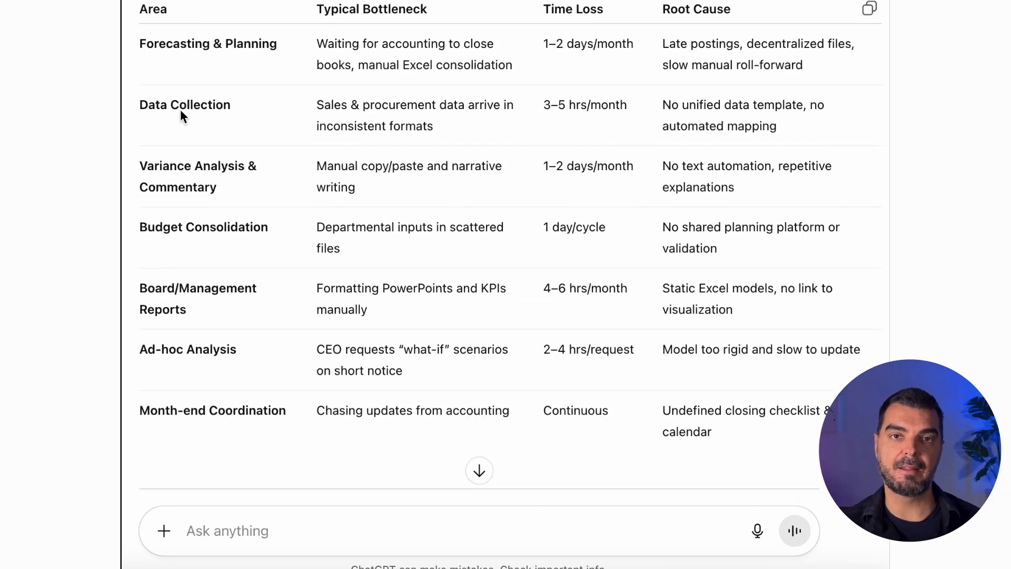
pyautogui.scroll(-5, 180, 109)
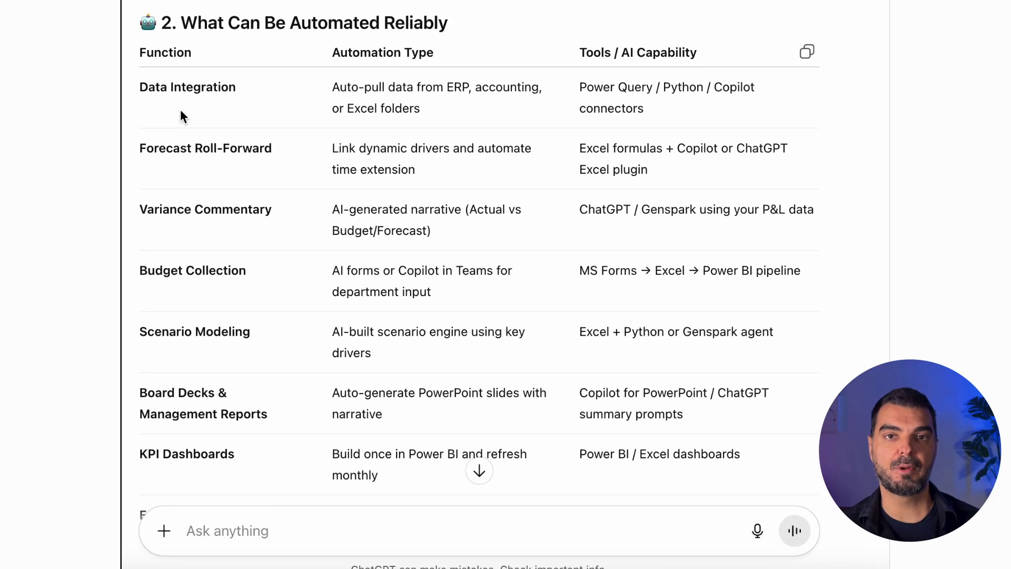
pyautogui.scroll(-12, 180, 109)
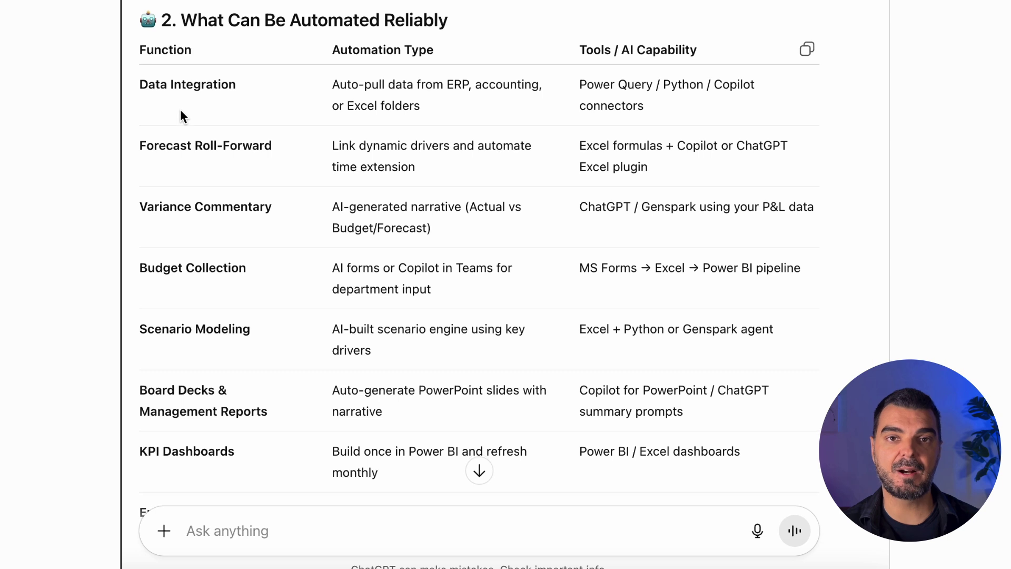
pyautogui.scroll(-1, 180, 109)
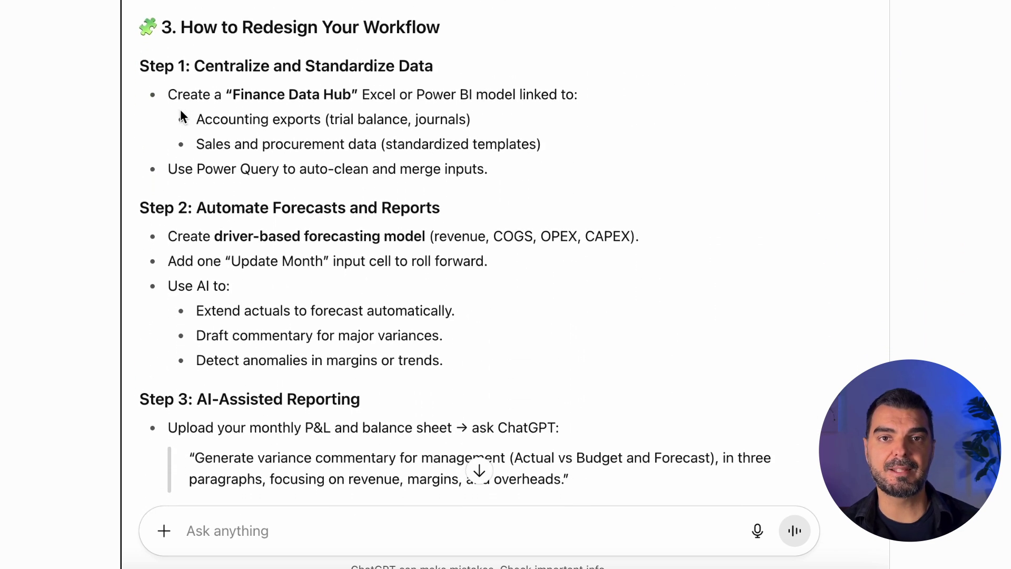
pyautogui.scroll(-12, 180, 109)
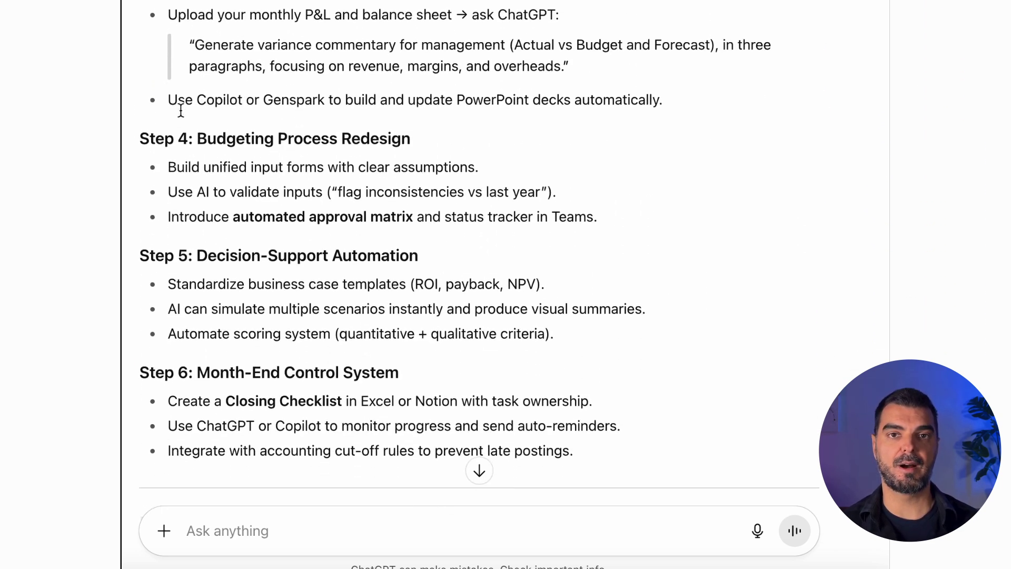
pyautogui.scroll(-5, 180, 109)
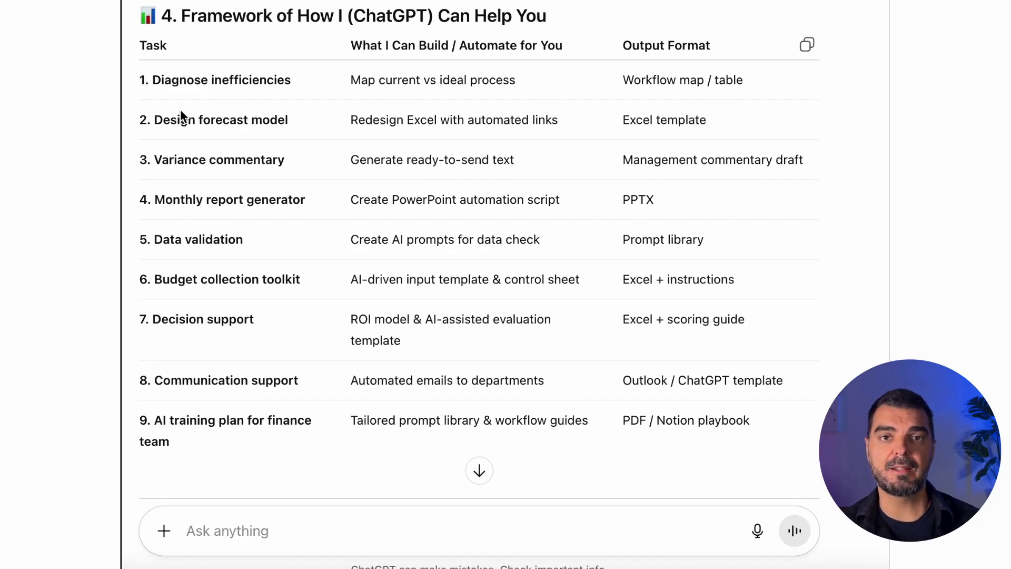
pyautogui.scroll(-7, 181, 111)
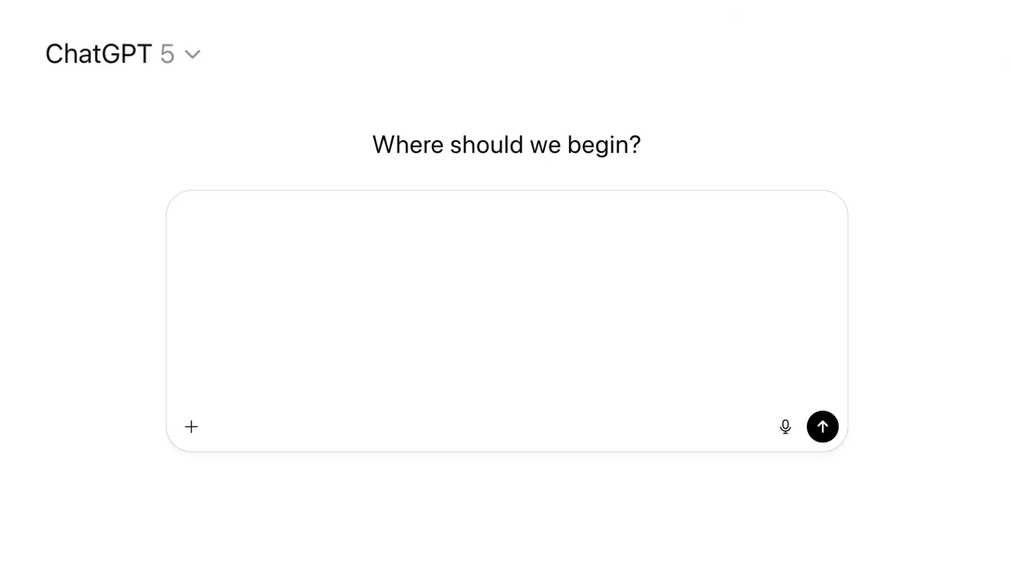
# - Ask which report, KPI and data-input outputs to generate, in what formats, accurate and repeatable
pyautogui.write('Her')
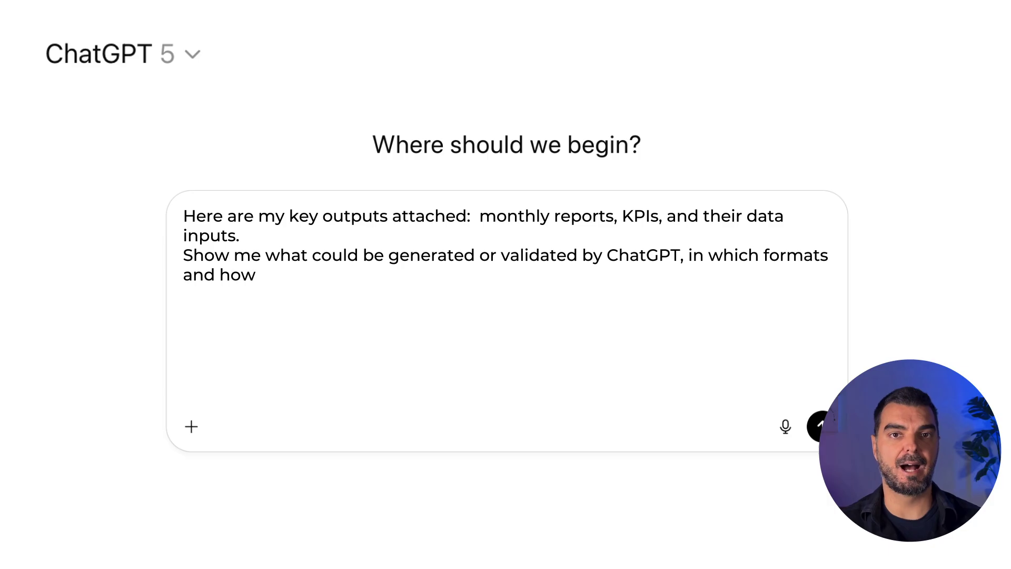
pyautogui.write('ate and repeatable.')
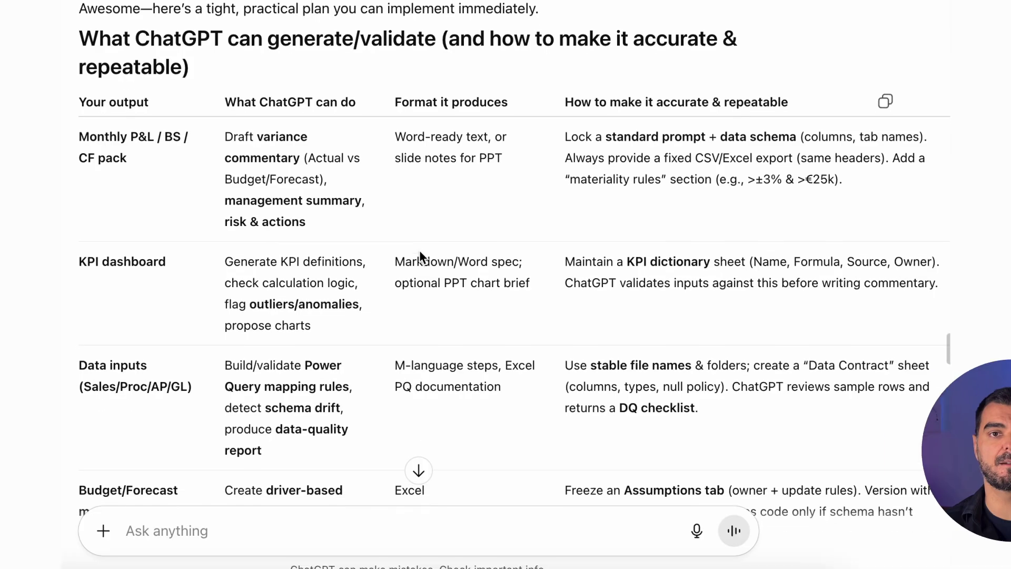
pyautogui.scroll(-2, 420, 249)
# - Scroll through the Drop-in prompts, starter code blocks and Guardrails list to the sample-pack offer
pyautogui.scroll(-5, 420, 253)
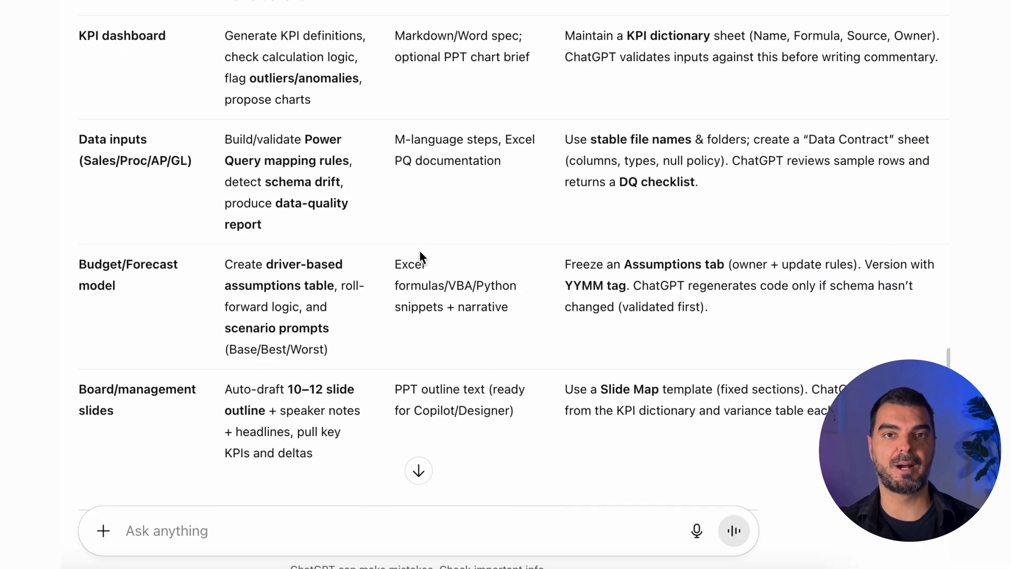
pyautogui.scroll(-6, 419, 251)
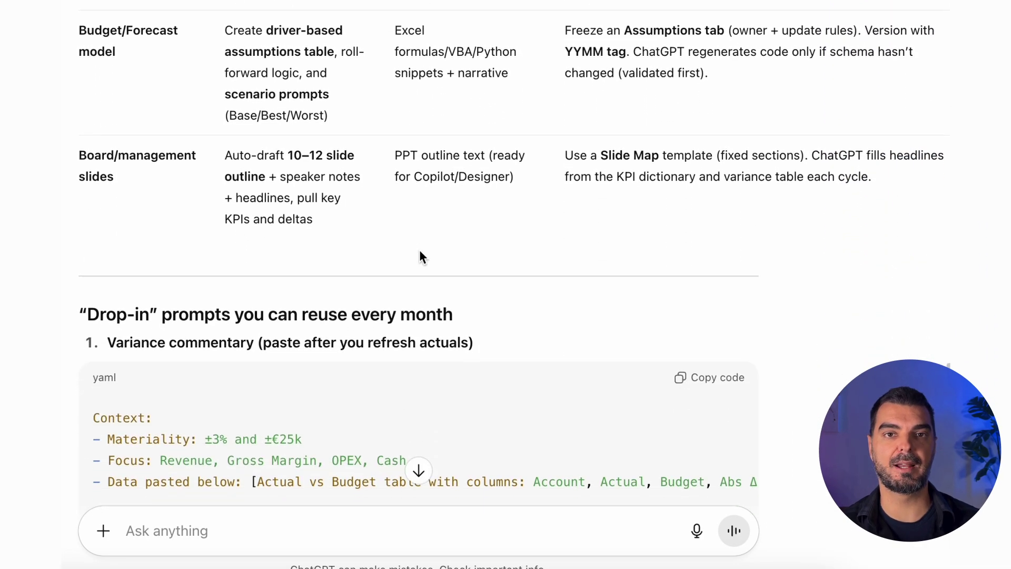
pyautogui.scroll(-3, 420, 252)
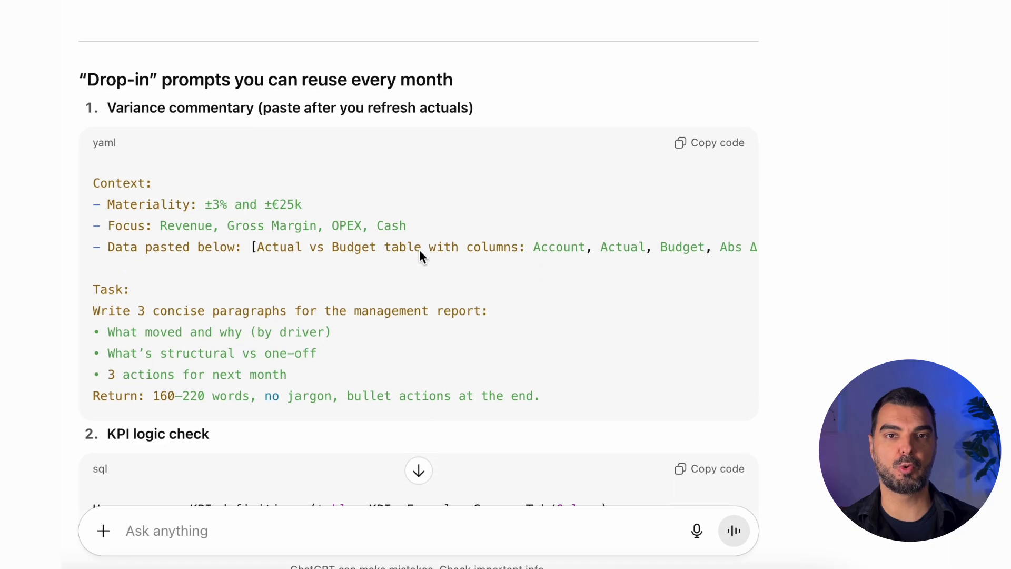
pyautogui.scroll(-6, 420, 253)
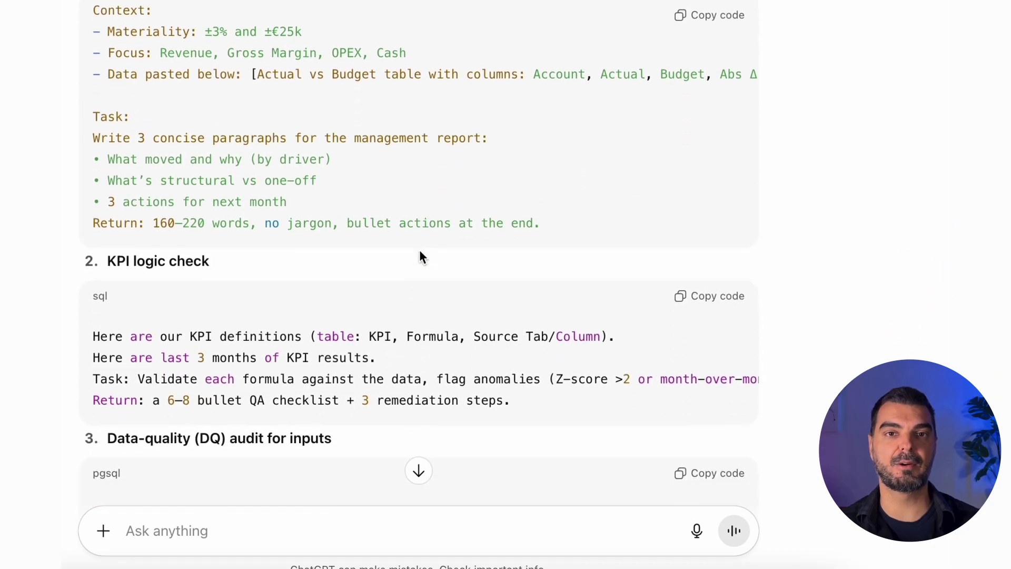
pyautogui.scroll(-3, 420, 250)
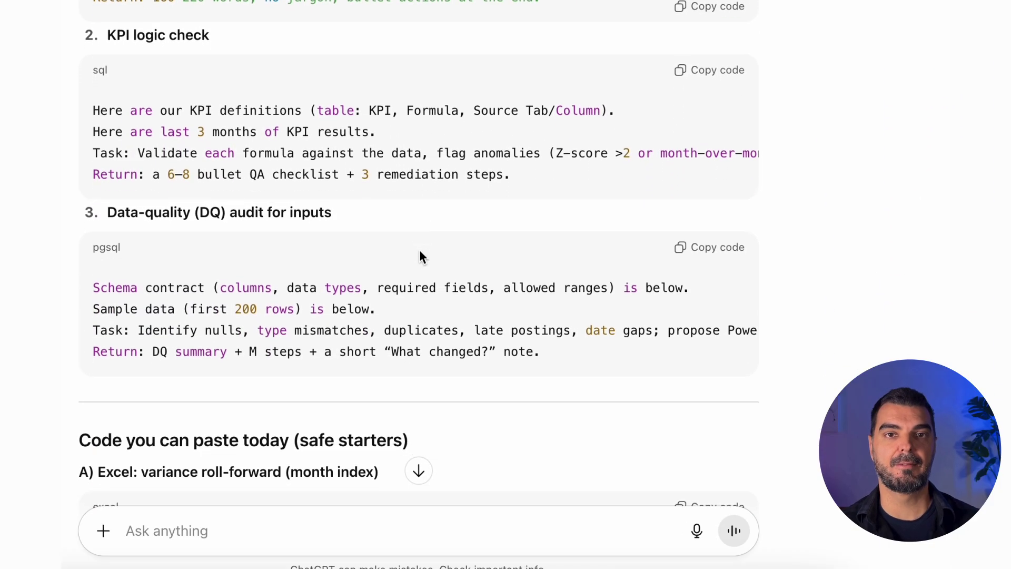
pyautogui.scroll(-5, 420, 253)
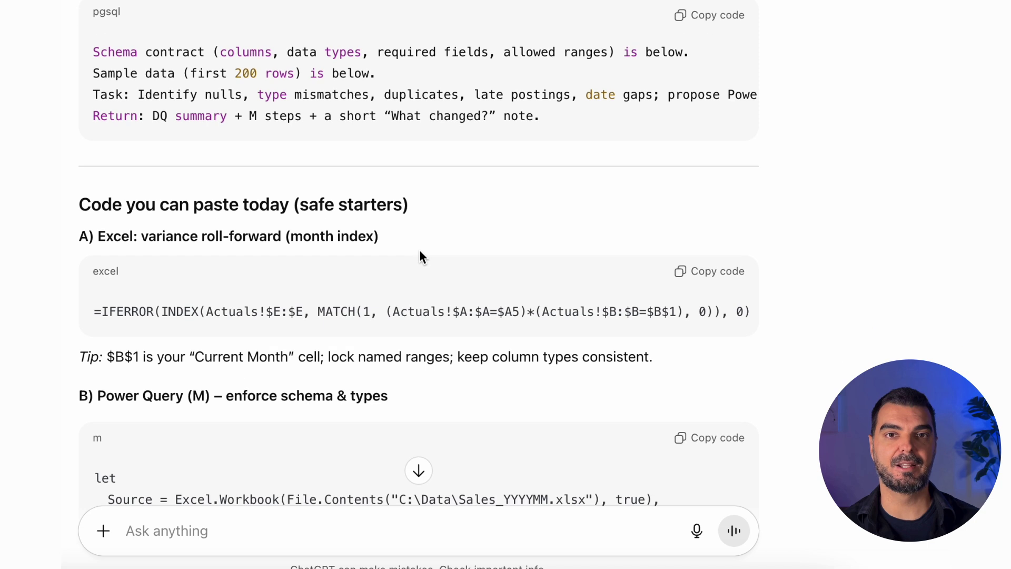
pyautogui.scroll(-3, 420, 253)
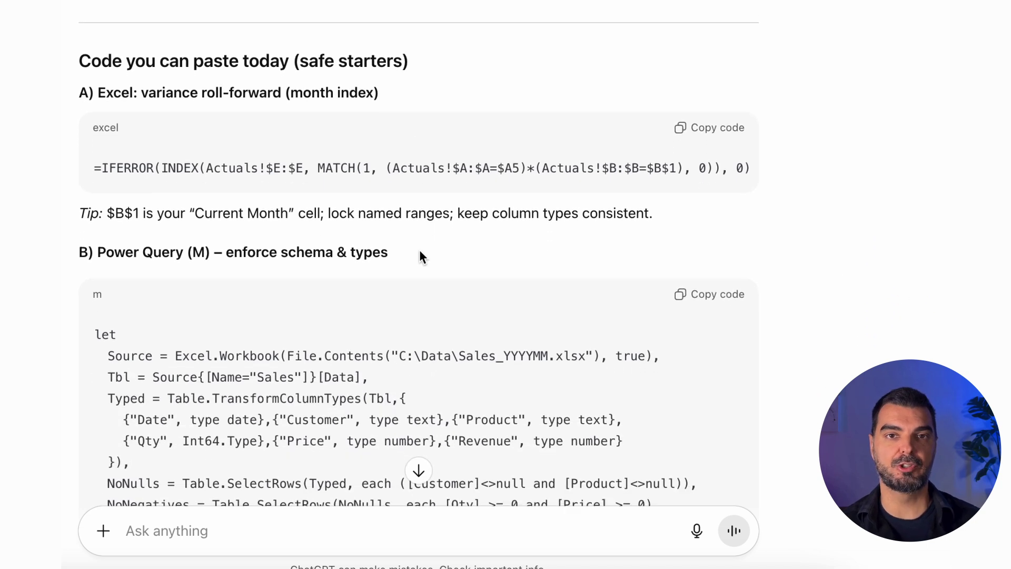
pyautogui.scroll(-8, 420, 254)
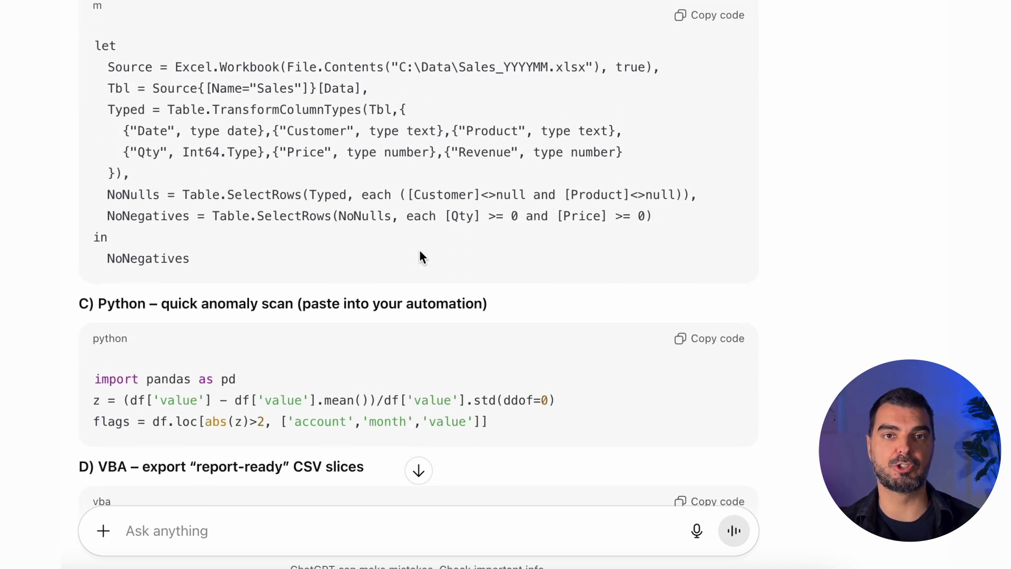
pyautogui.scroll(-6, 419, 255)
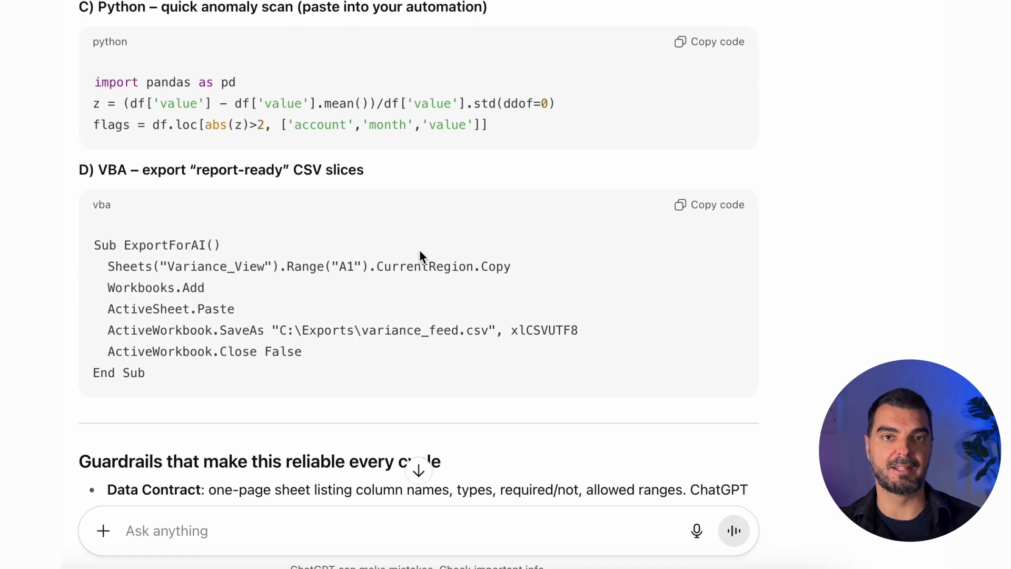
pyautogui.scroll(-5, 420, 257)
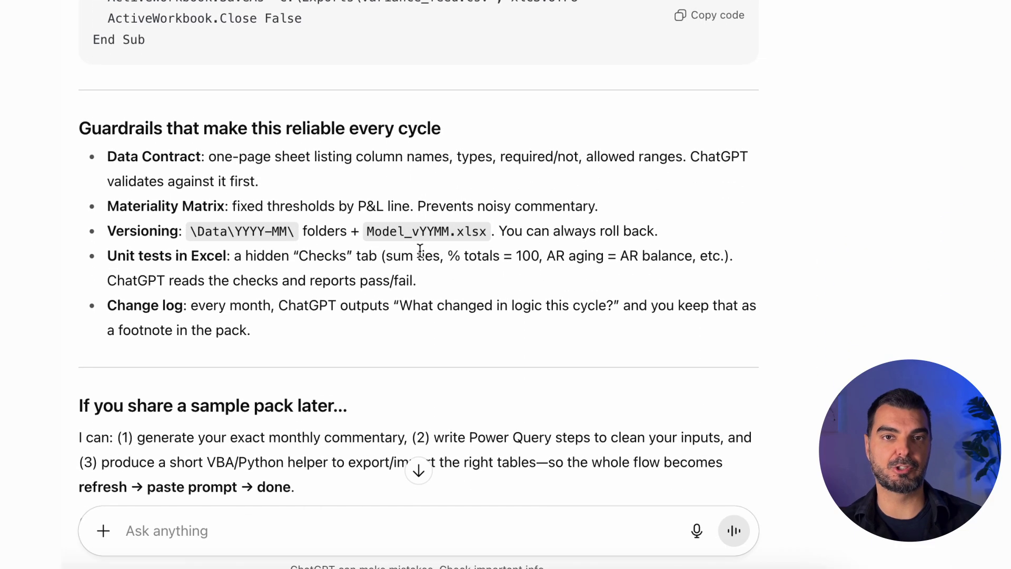
pyautogui.scroll(-3, 420, 257)
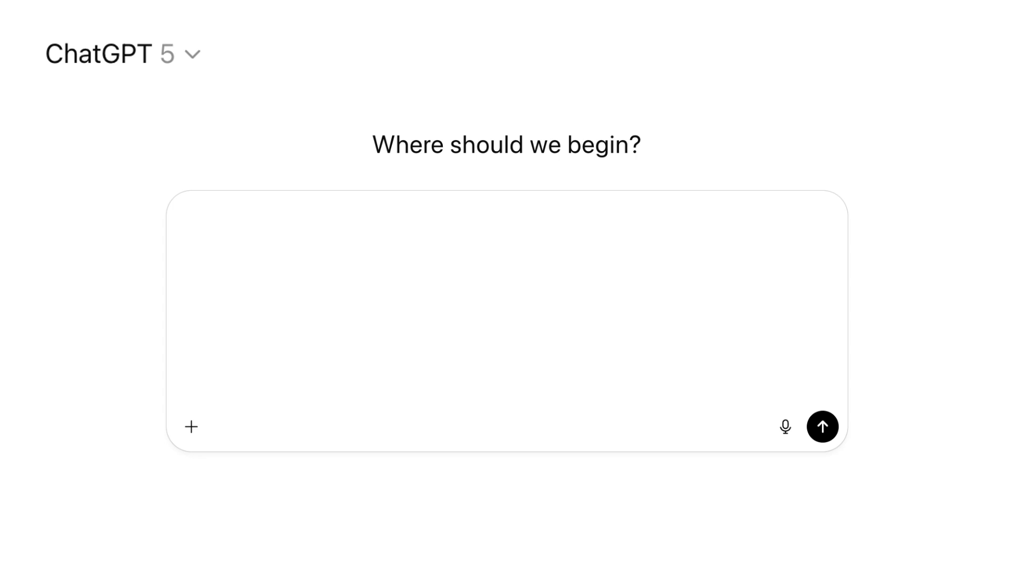
# - Start the communication-bottleneck prompt beginning 'These are re' in the new chat
pyautogui.write('These are re')
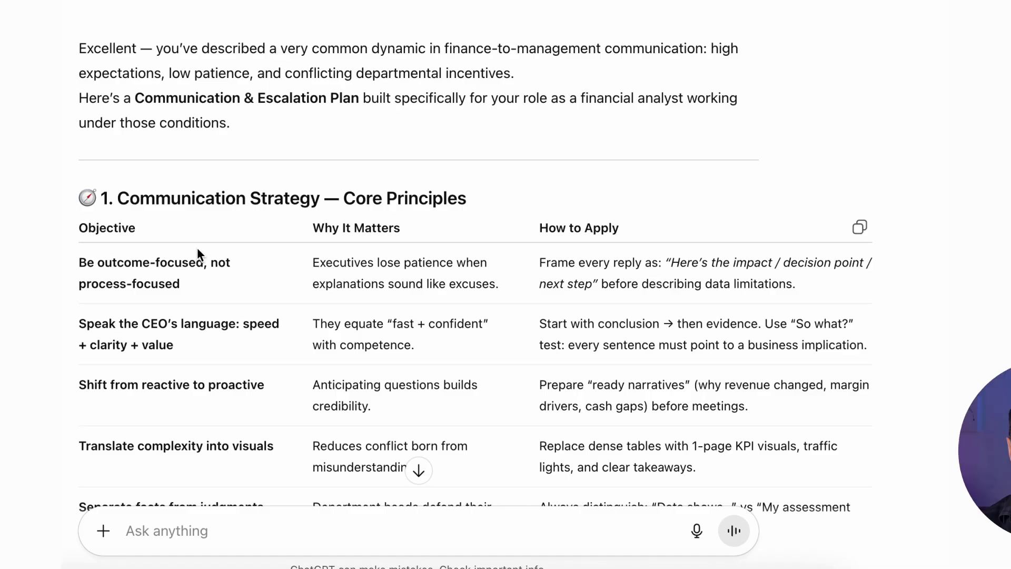
pyautogui.scroll(-4, 198, 251)
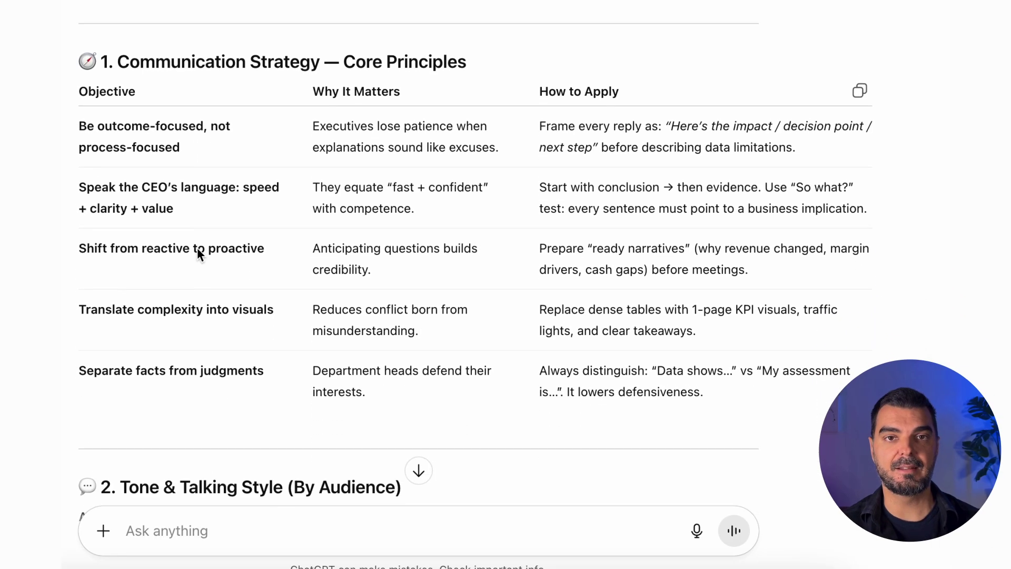
pyautogui.scroll(-6, 198, 252)
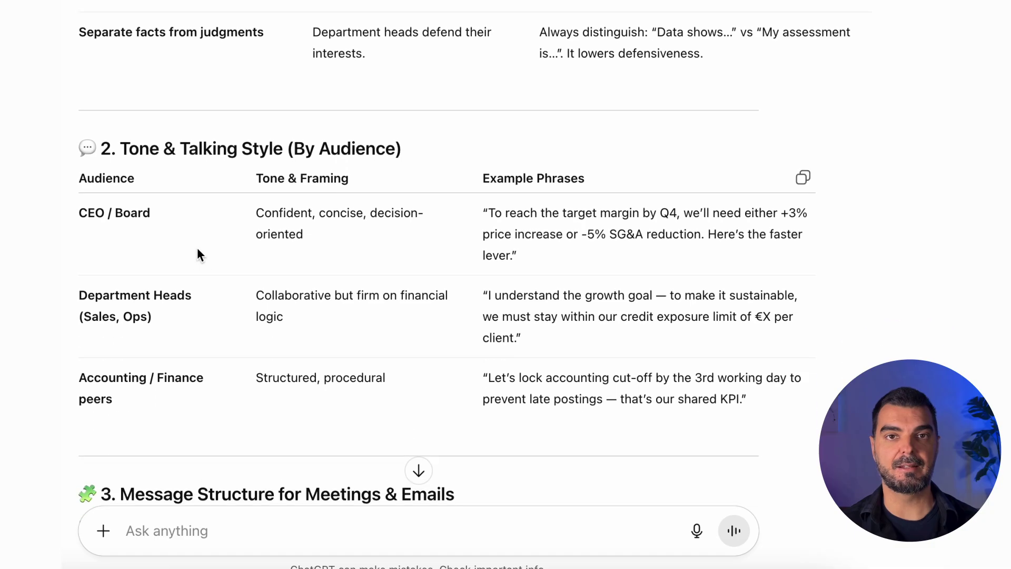
pyautogui.scroll(-8, 198, 254)
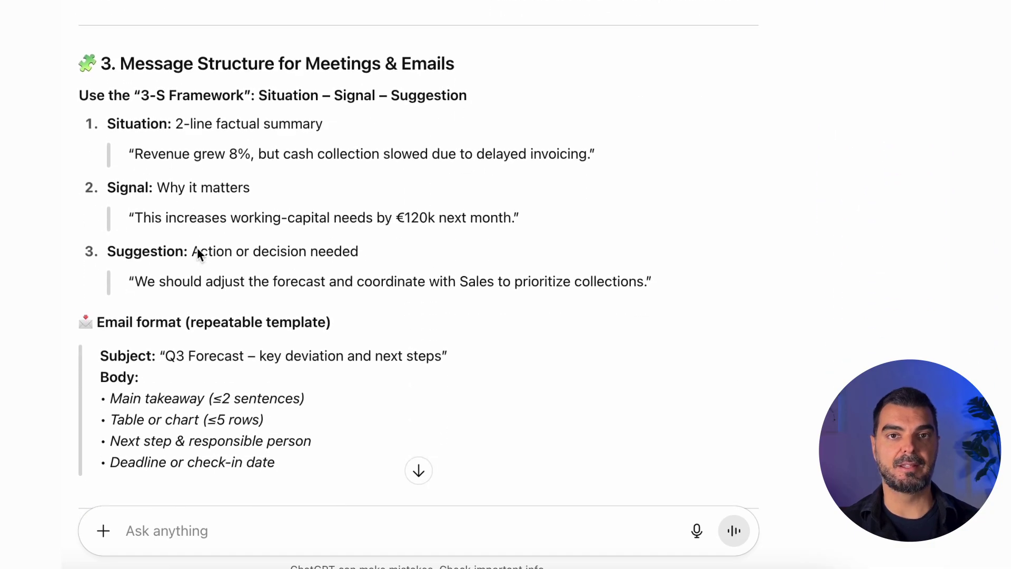
pyautogui.scroll(-7, 198, 252)
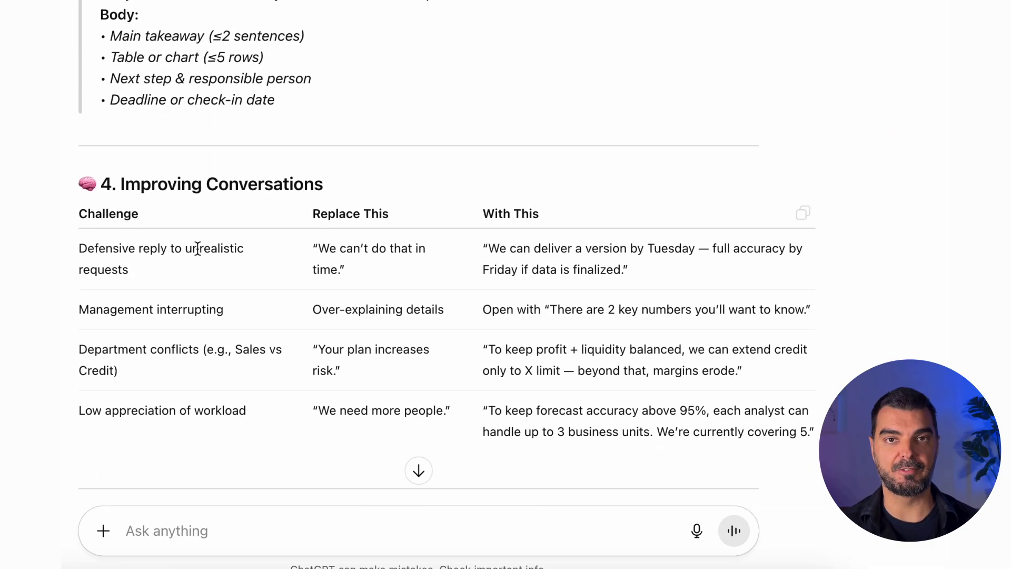
pyautogui.scroll(-6, 198, 248)
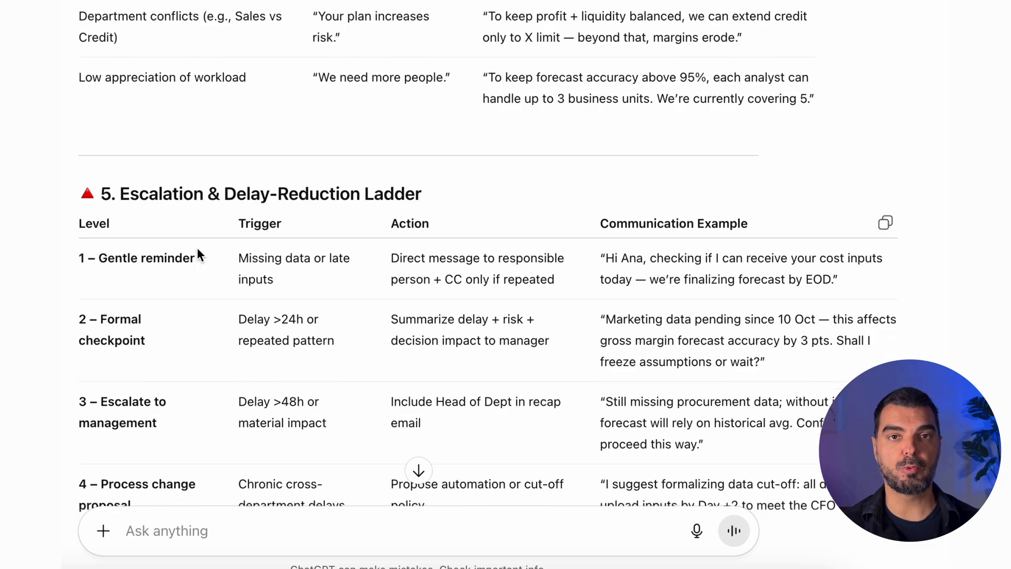
pyautogui.scroll(-3, 197, 247)
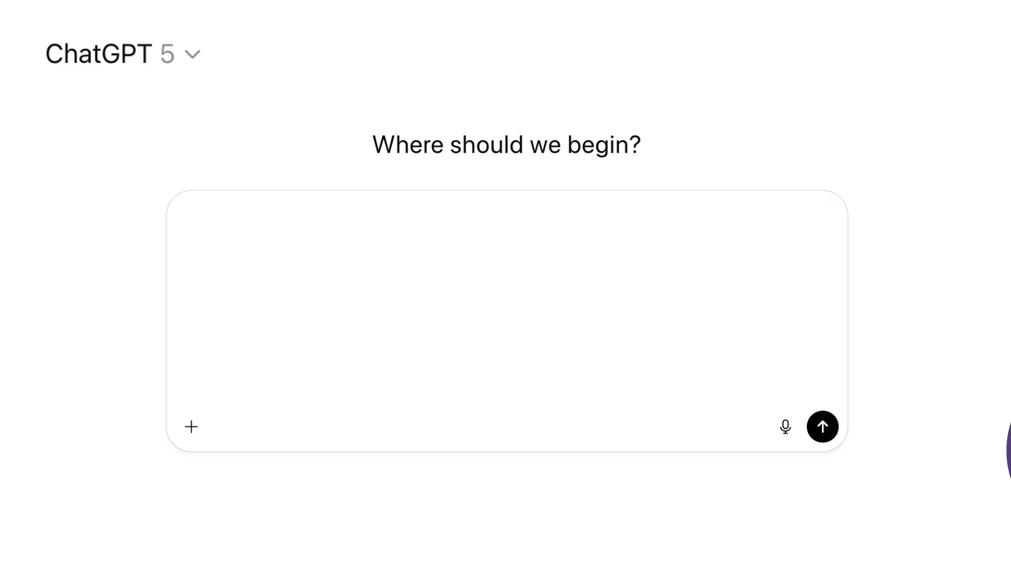
# - Request a month-end closing checklist with task, purpose, responsible, deadline and risk-if-missed columns
pyautogui.write('Cr')
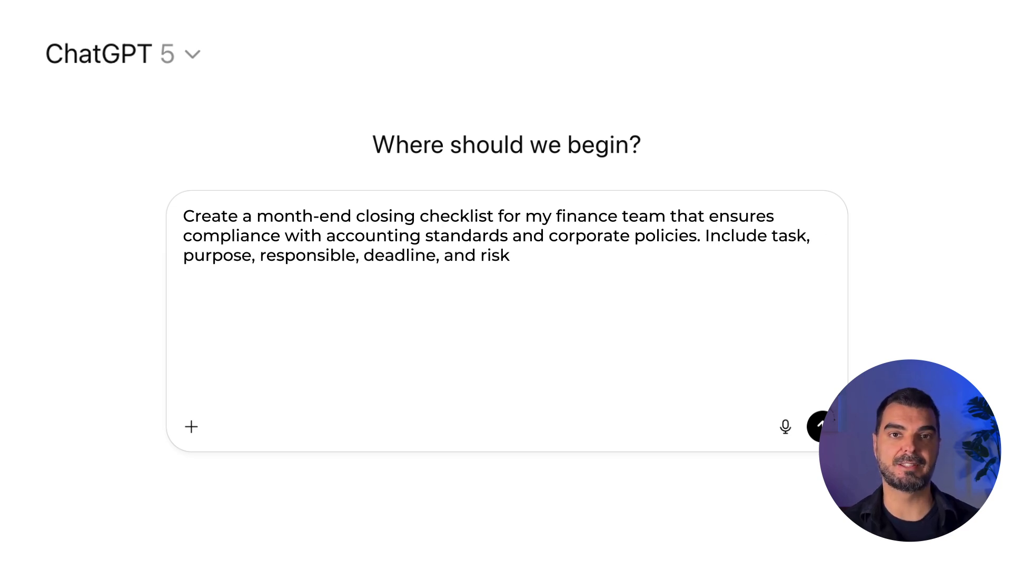
pyautogui.write('d.')
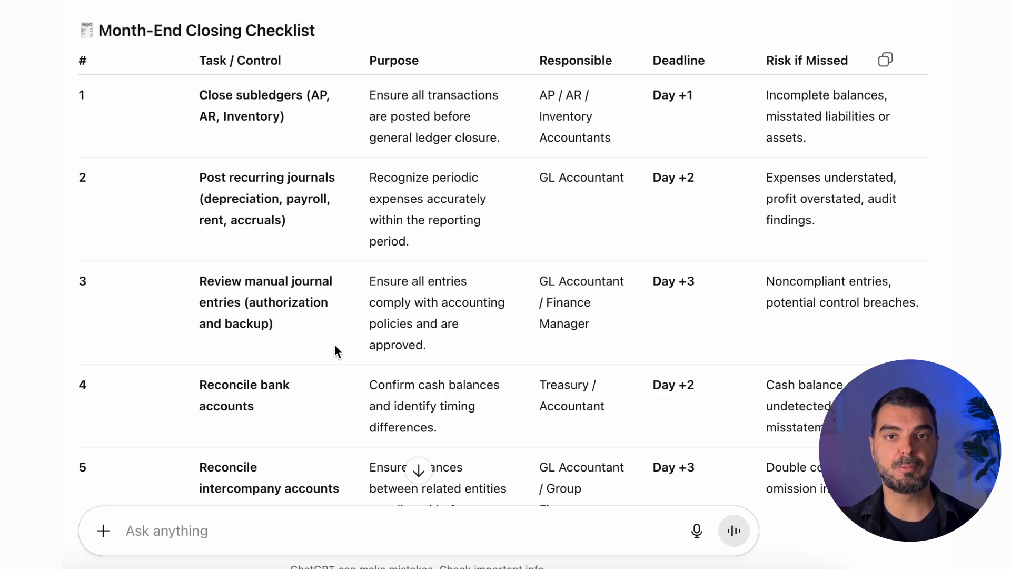
pyautogui.scroll(-6, 335, 347)
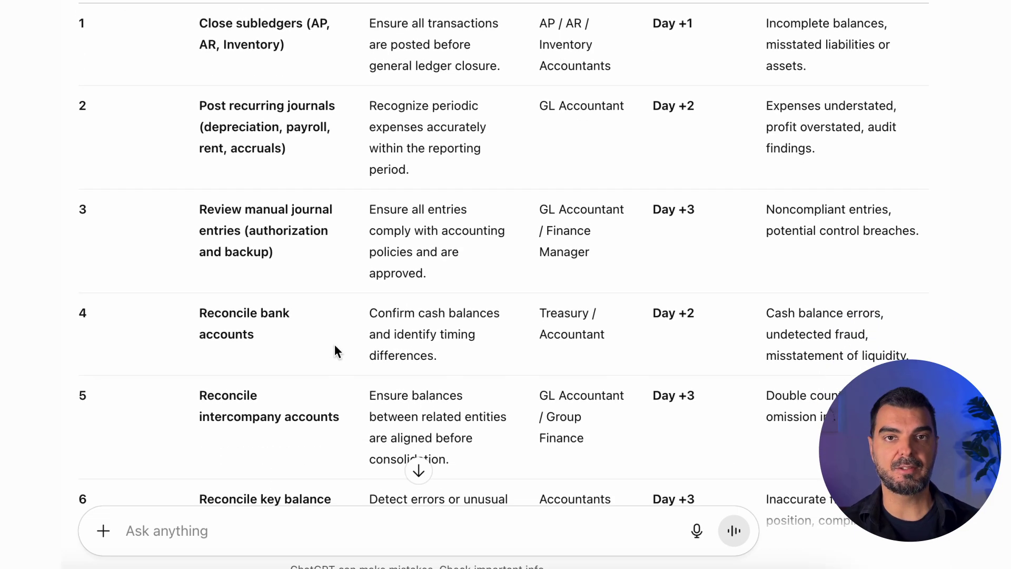
pyautogui.scroll(-7, 335, 348)
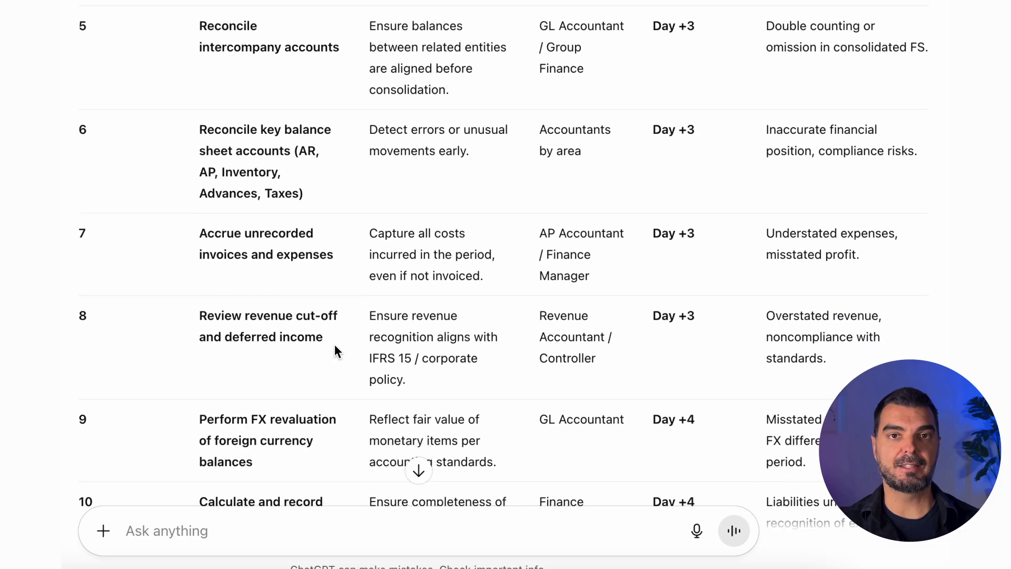
pyautogui.scroll(-10, 336, 348)
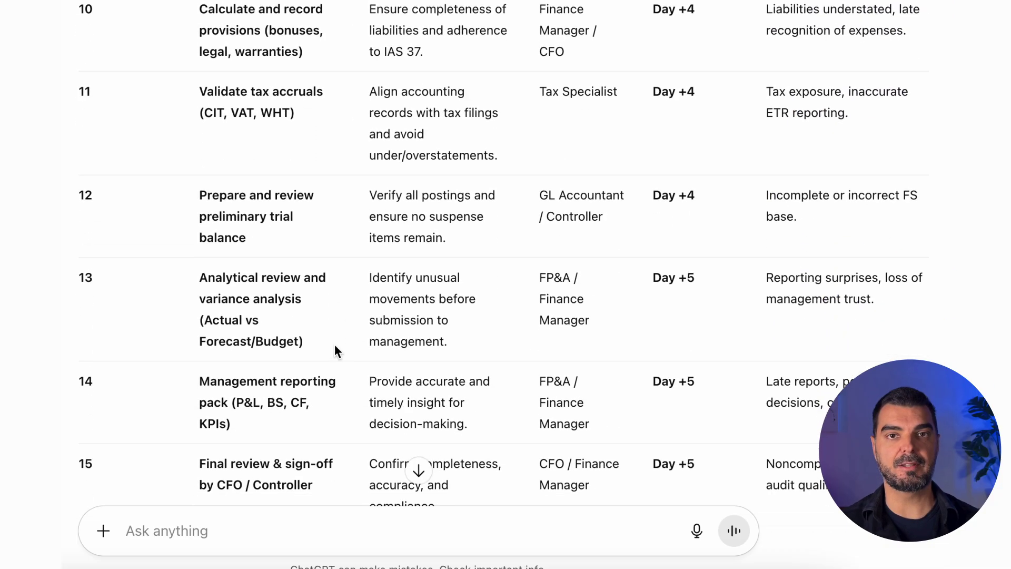
pyautogui.scroll(-1, 335, 349)
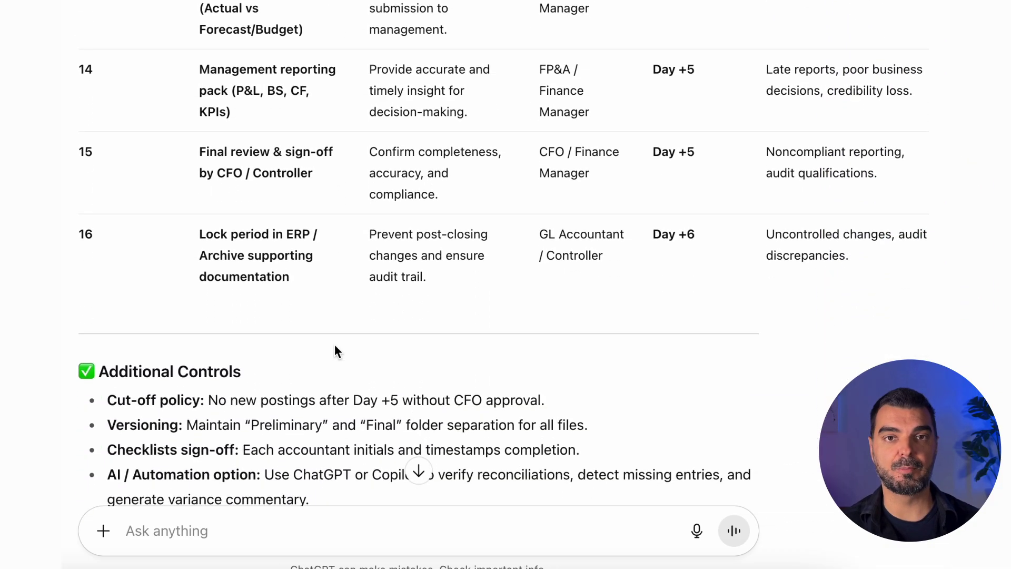
pyautogui.scroll(-2, 335, 349)
pyautogui.scroll(-1, 334, 345)
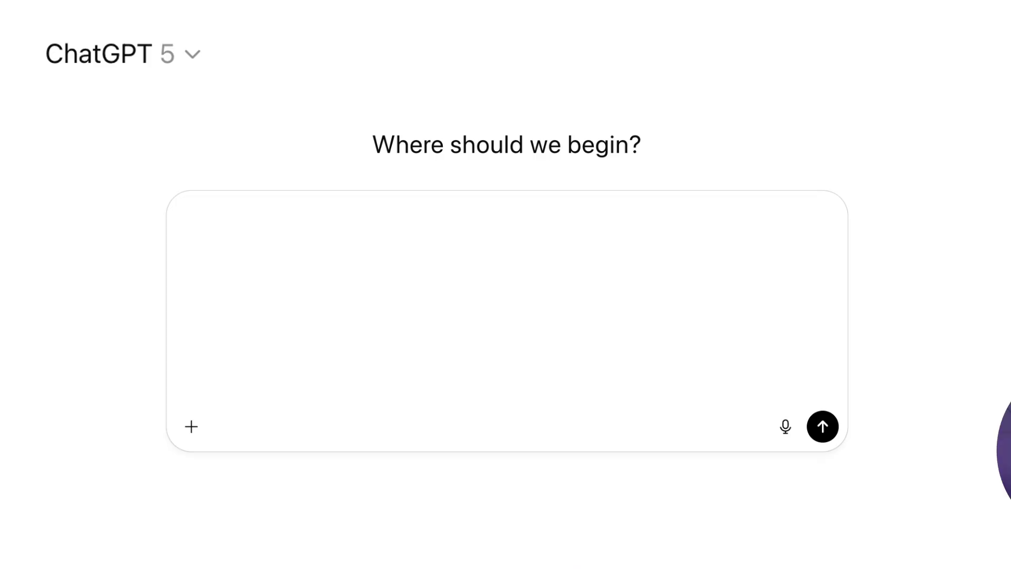
# - Request a finance SOP with roles, tasks, timing and reviewer, then read its Roles, Process and Review sections
pyautogui.write('Gene')
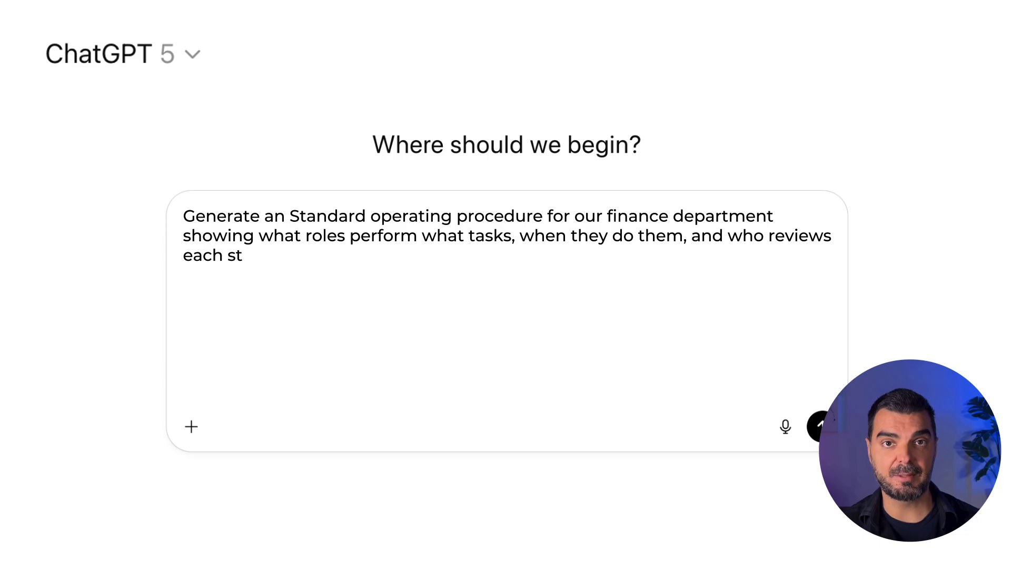
pyautogui.write('ep.')
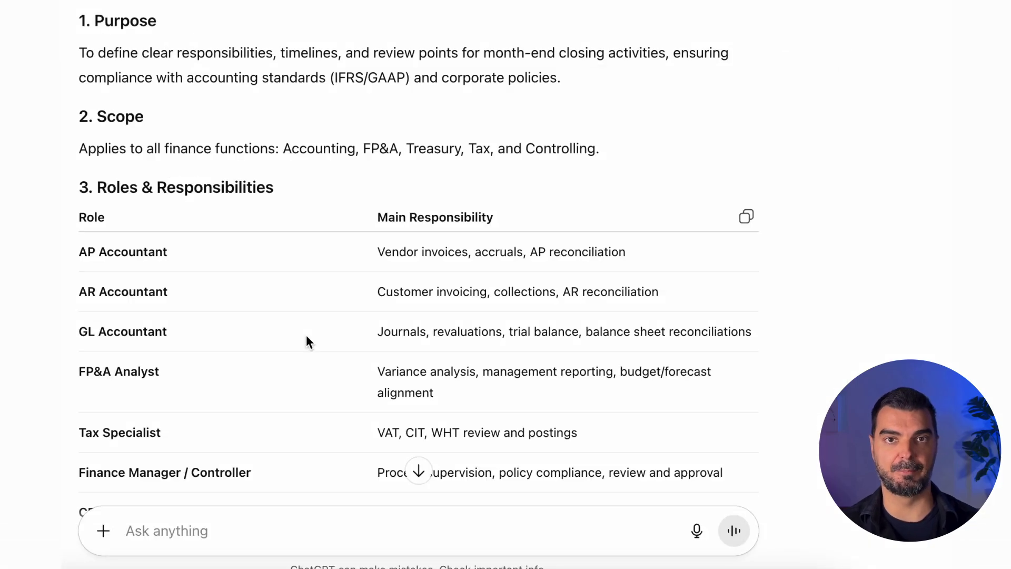
pyautogui.scroll(-13, 306, 341)
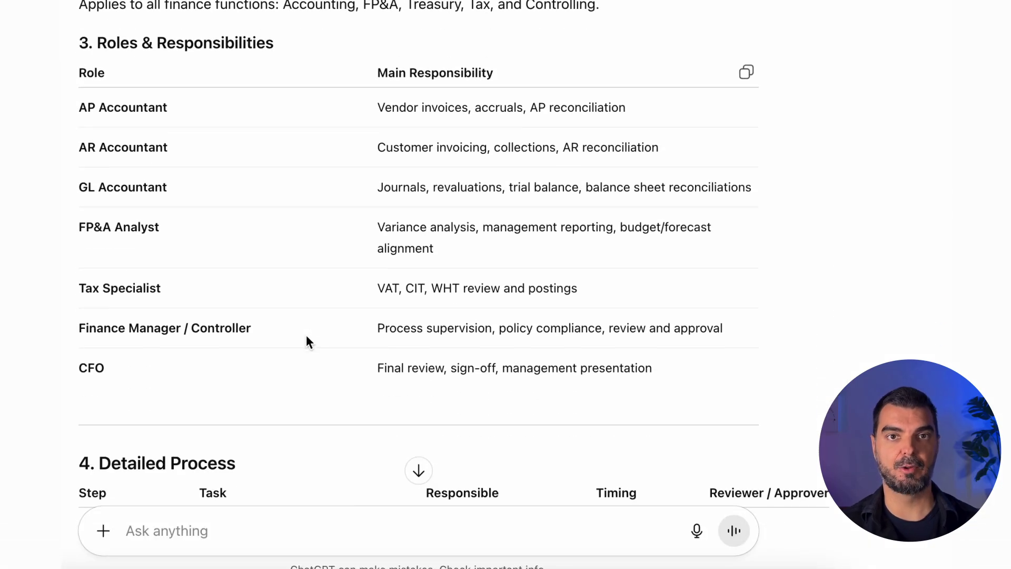
pyautogui.scroll(-10, 307, 337)
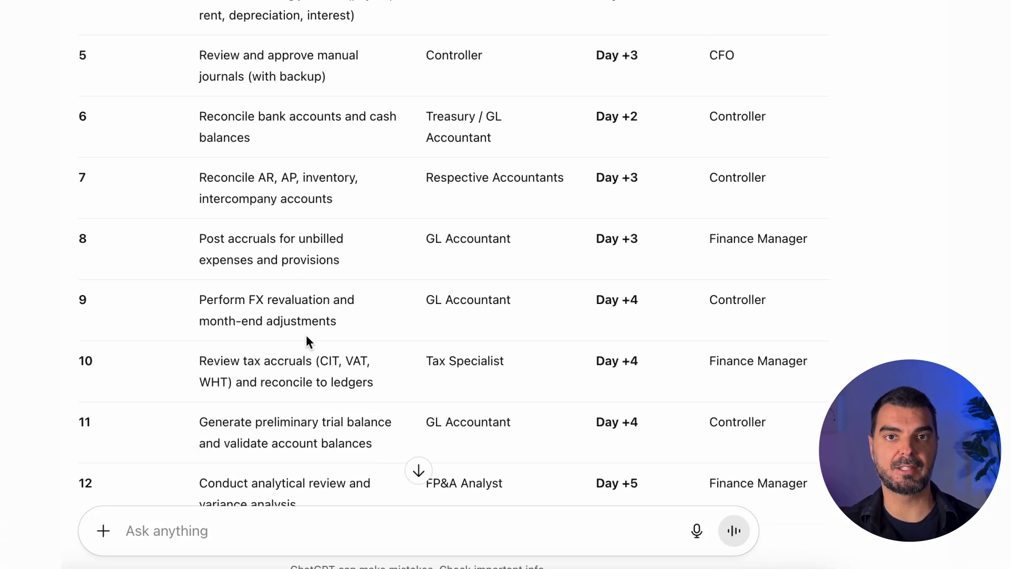
pyautogui.scroll(-10, 306, 339)
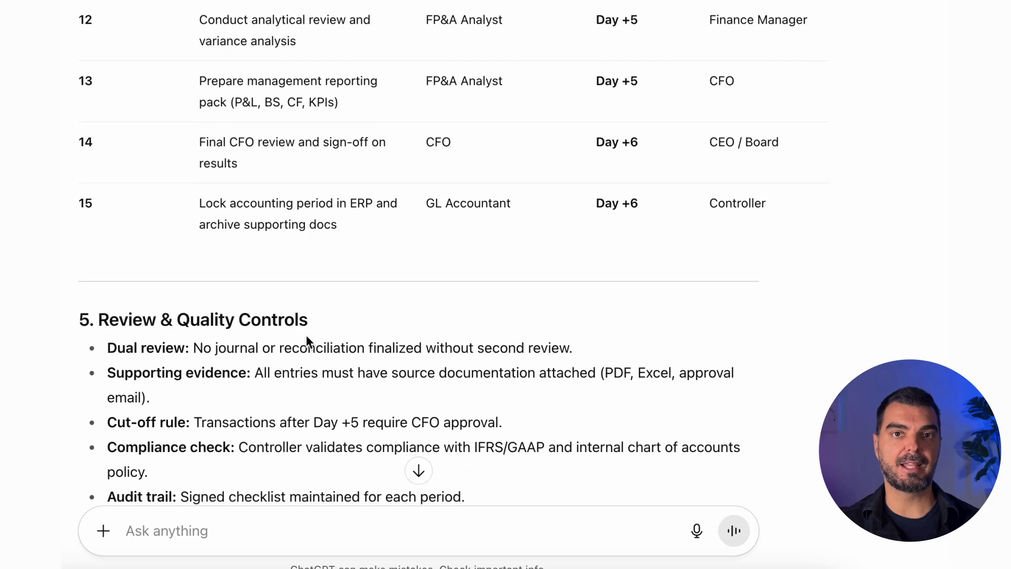
pyautogui.scroll(-3, 307, 338)
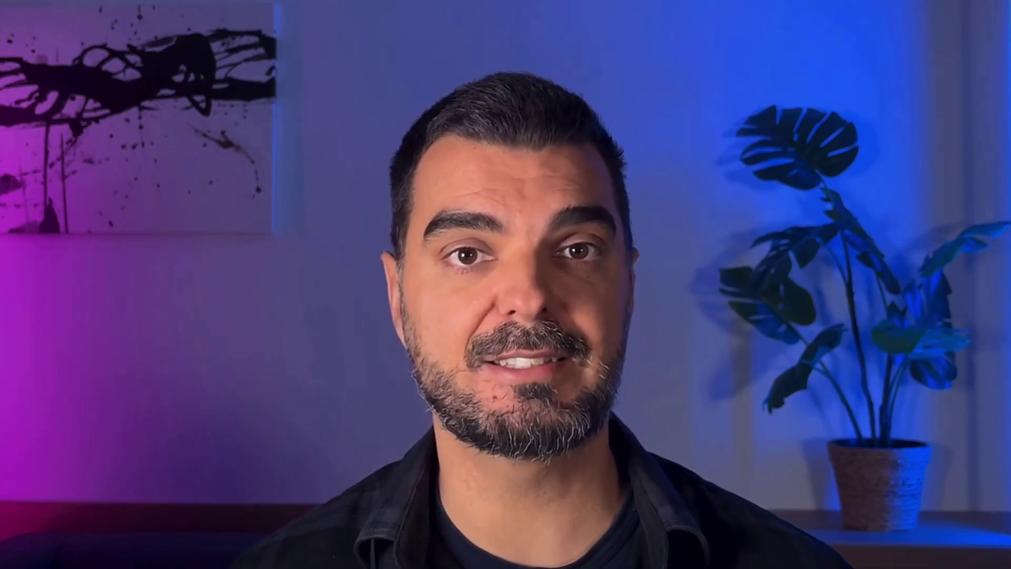
# - Ask ChatGPT, as senior finance manager, to flag unclear insights, wrong formulas, inconsistent terminology and missing conclusions
pyautogui.write('Act as a')
pyautogui.write(' senior f')
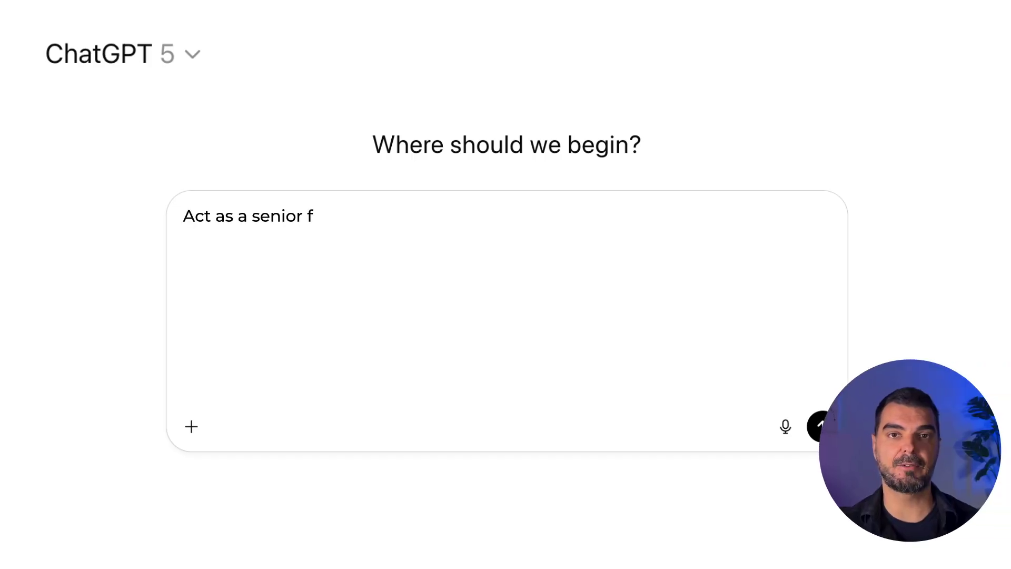
pyautogui.write('inance manager reviewing this analyst’s work.')
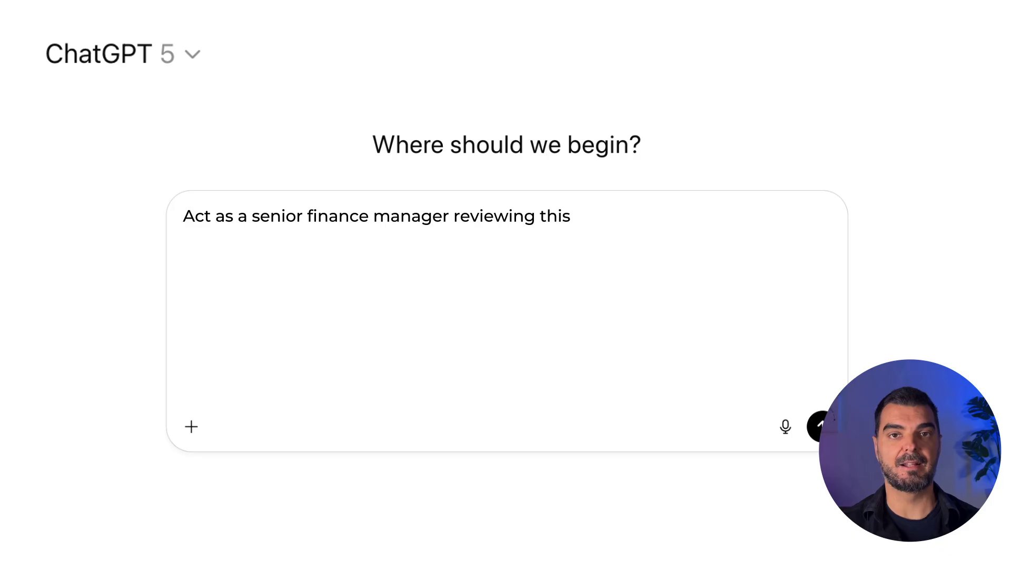
pyautogui.hotkey('shift', 'Return')
pyautogui.write('Identify unc')
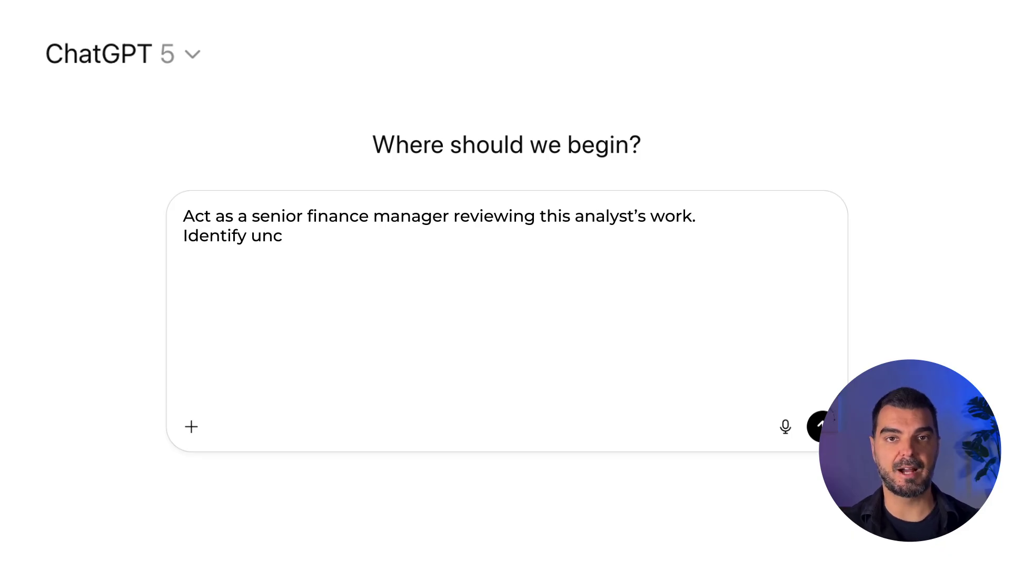
pyautogui.write('lear insights, wrong formulas, inconsistent terminol')
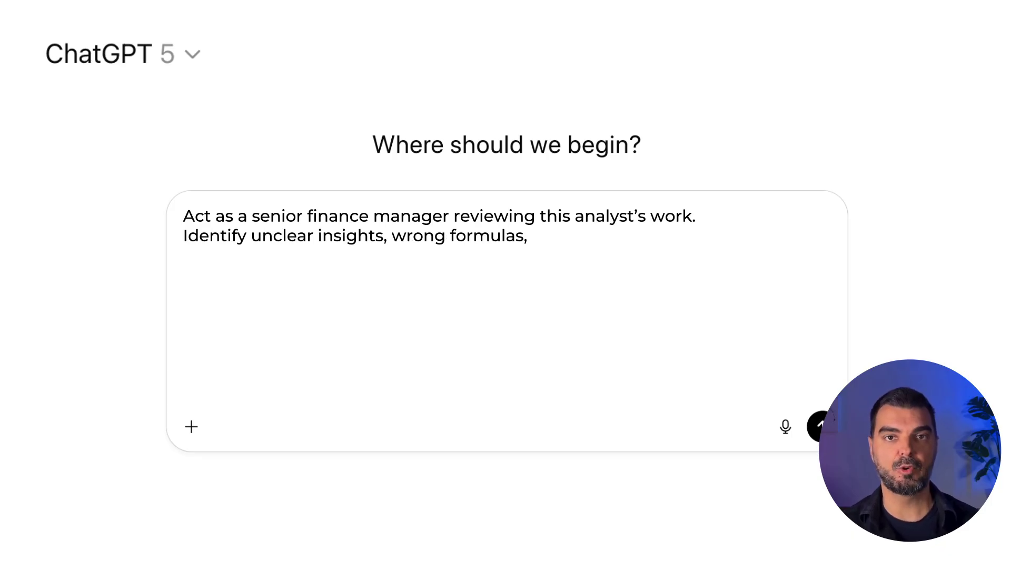
pyautogui.write('ogy, or missing conclusions.')
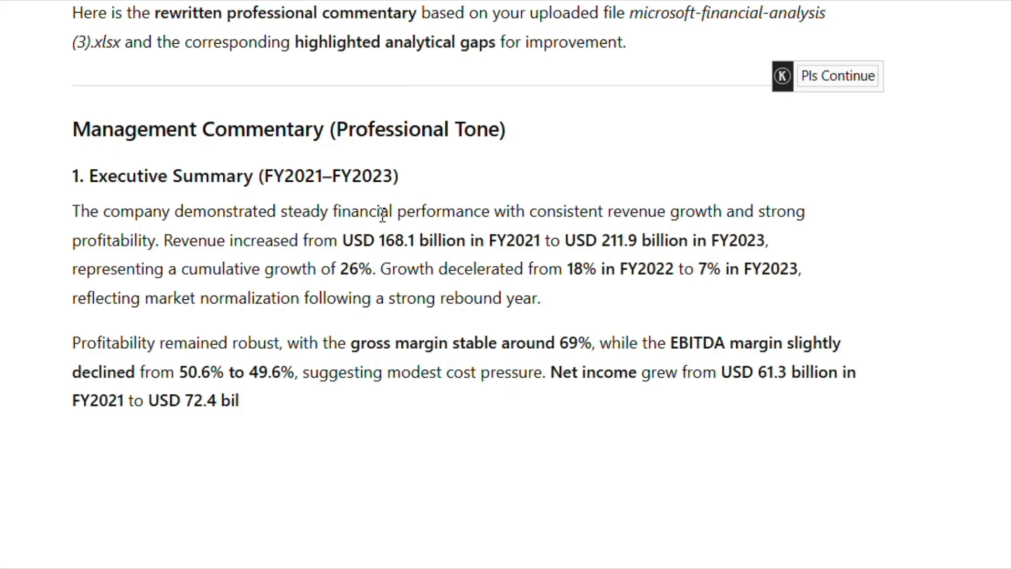
pyautogui.scroll(-1, 319, 306)
pyautogui.scroll(-2, 319, 307)
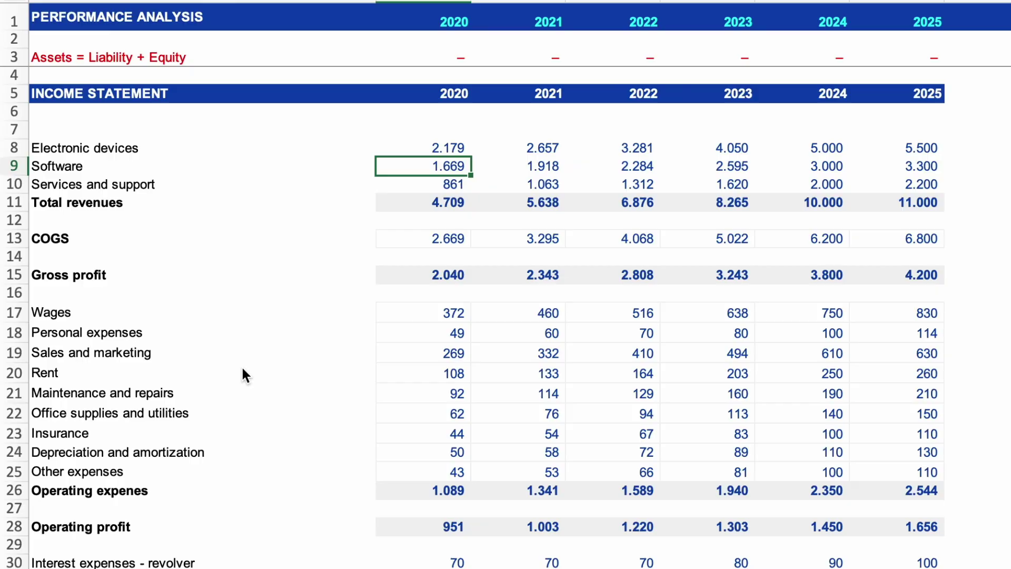
# - Ask for revenue forecasting logic covering seasonality, growth trend and key drivers, with Excel formulas
pyautogui.scroll(-20, 242, 369)
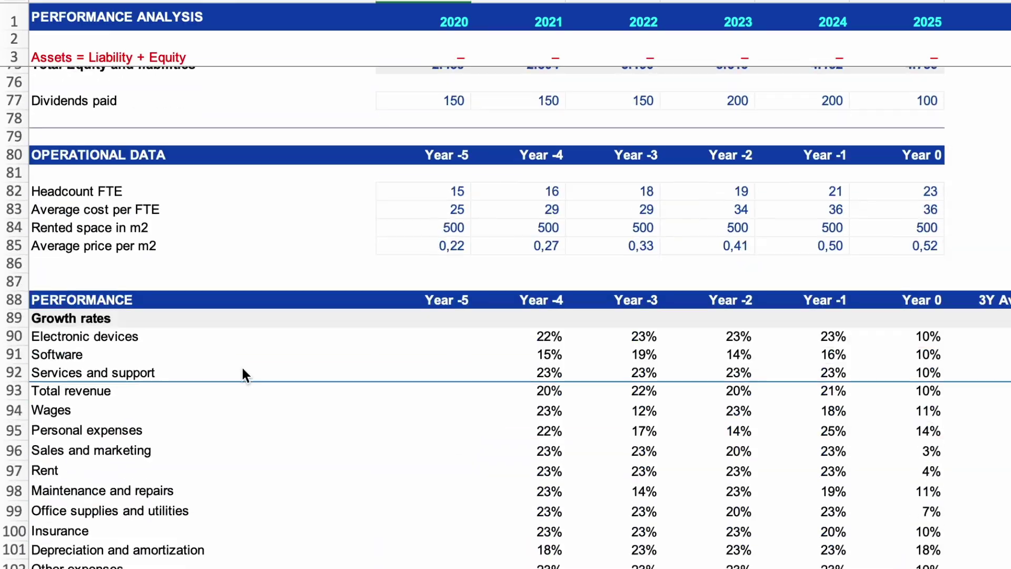
pyautogui.scroll(-5, 243, 371)
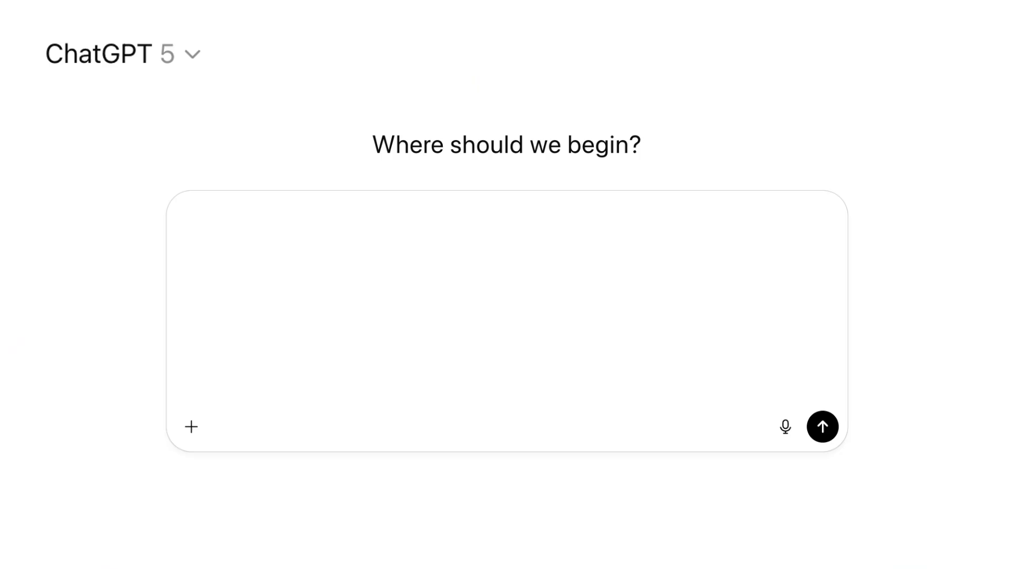
pyautogui.write('Here’s our h')
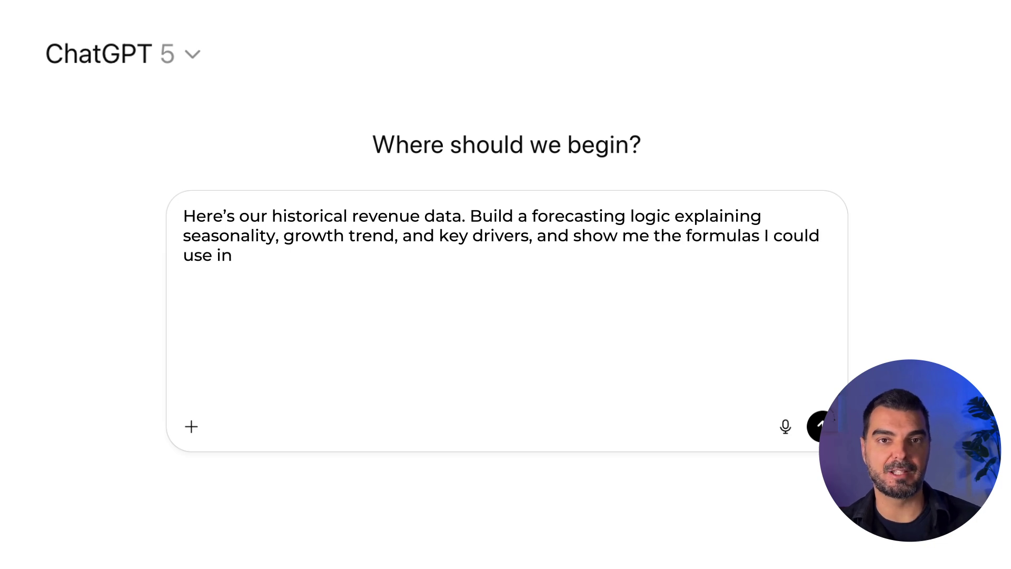
pyautogui.write('Excel.')
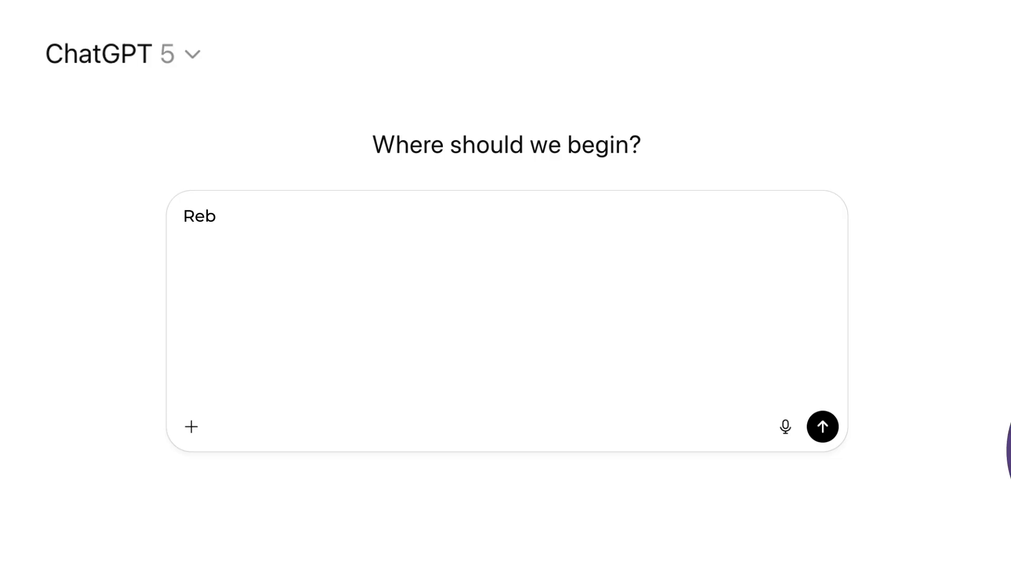
# - Send the request to rebuild the forecast with updated assumptions and review the returned spreadsheet
pyautogui.write('uild the forecast with upd')
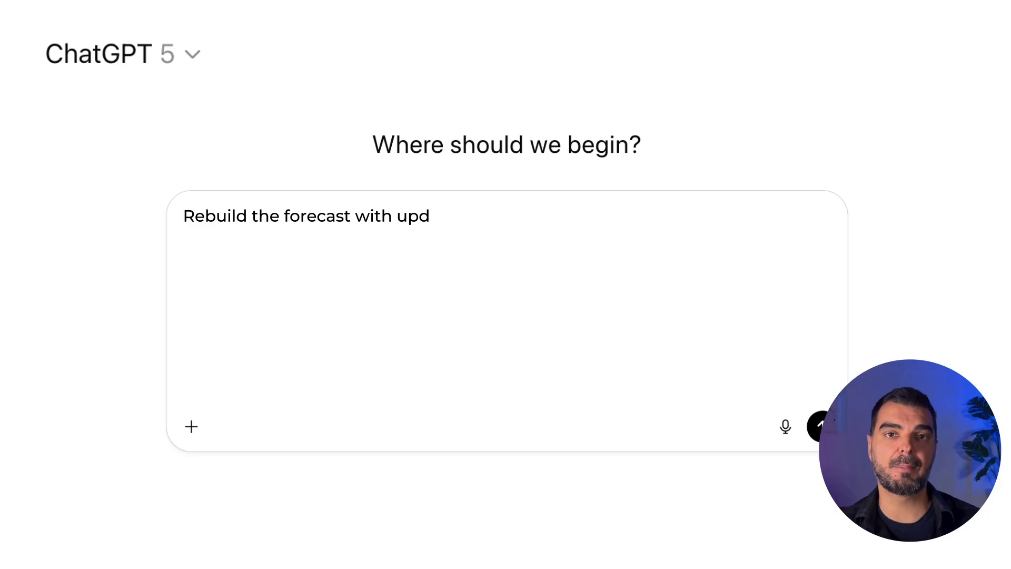
pyautogui.write('ated assumptions.')
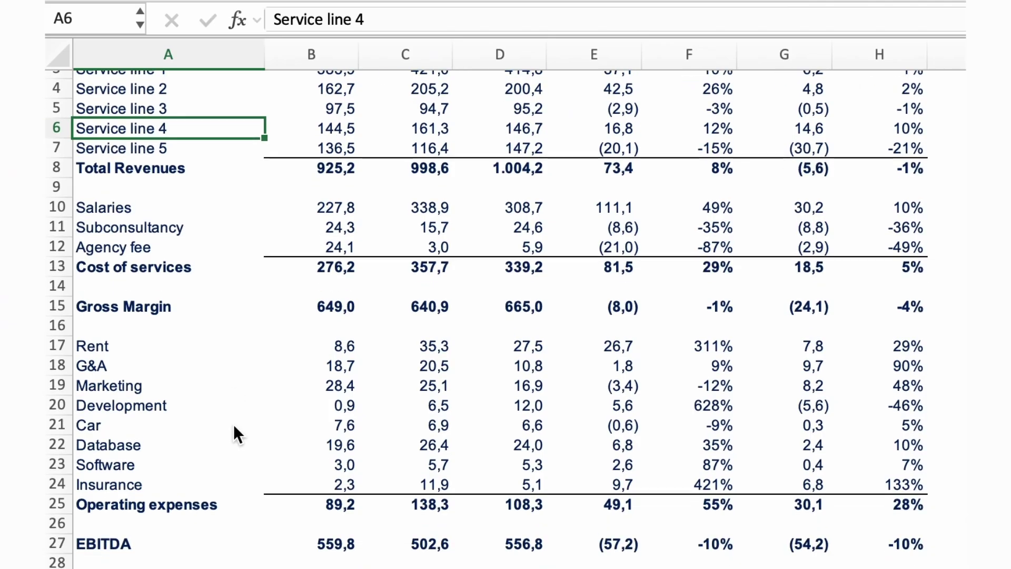
pyautogui.scroll(-3, 236, 430)
pyautogui.scroll(-3, 234, 429)
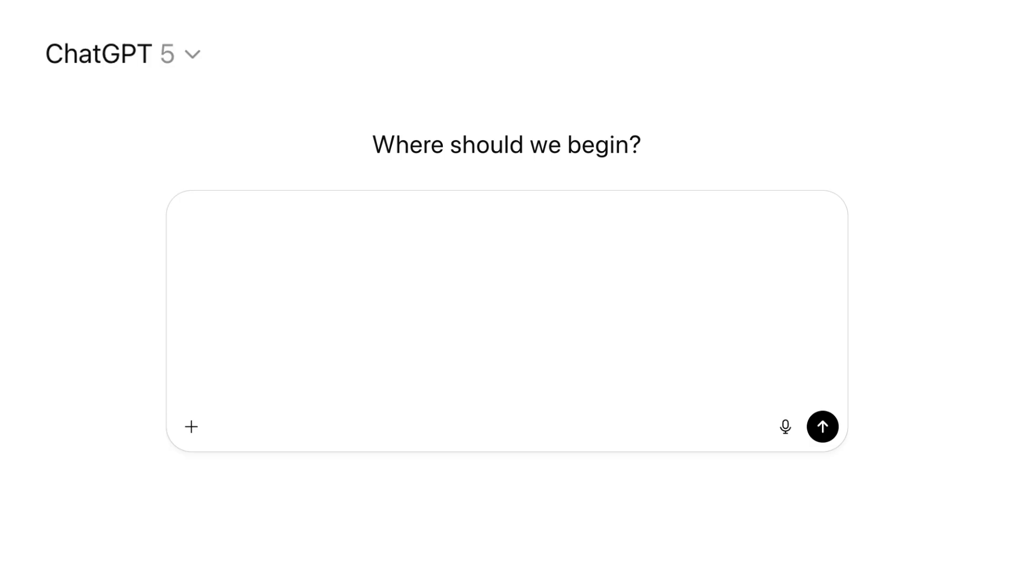
# - Request monthly commentary versus budget and last year, then read the risks and 30-60-90 plan
pyautogui.write('Write monthly management commentary summarizing performance vs budget and vs last year.')
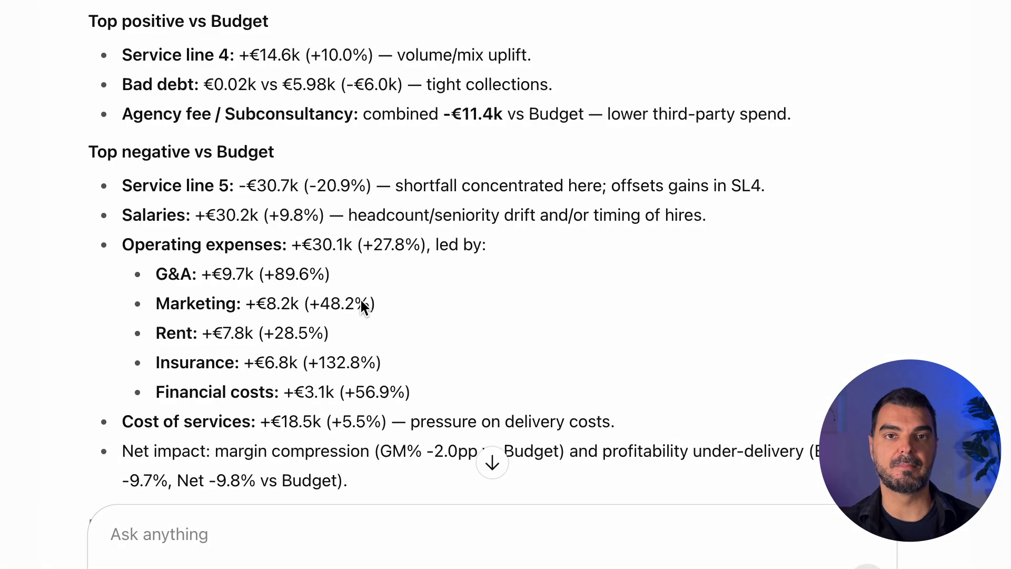
pyautogui.scroll(-10, 361, 300)
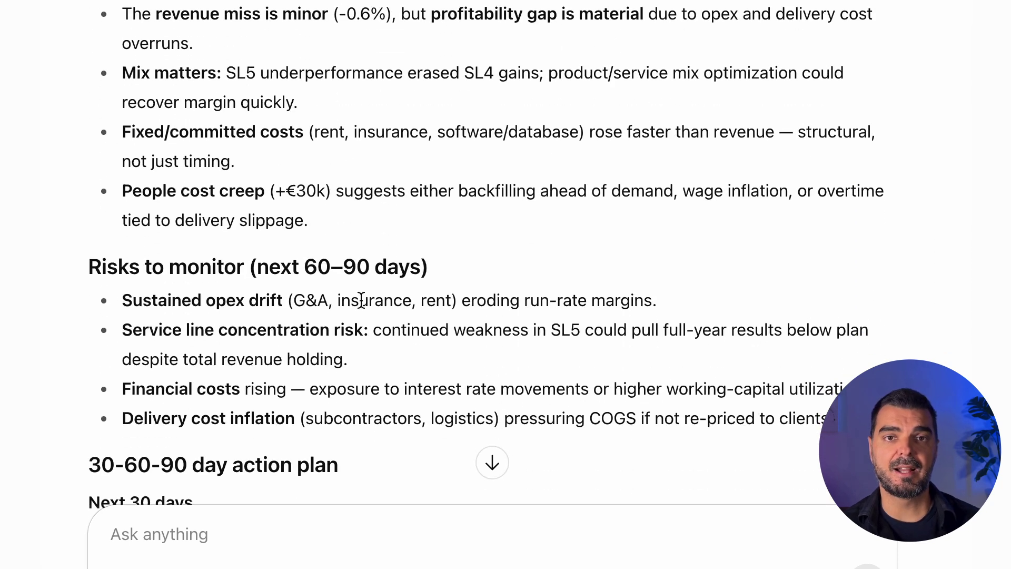
pyautogui.scroll(-8, 362, 299)
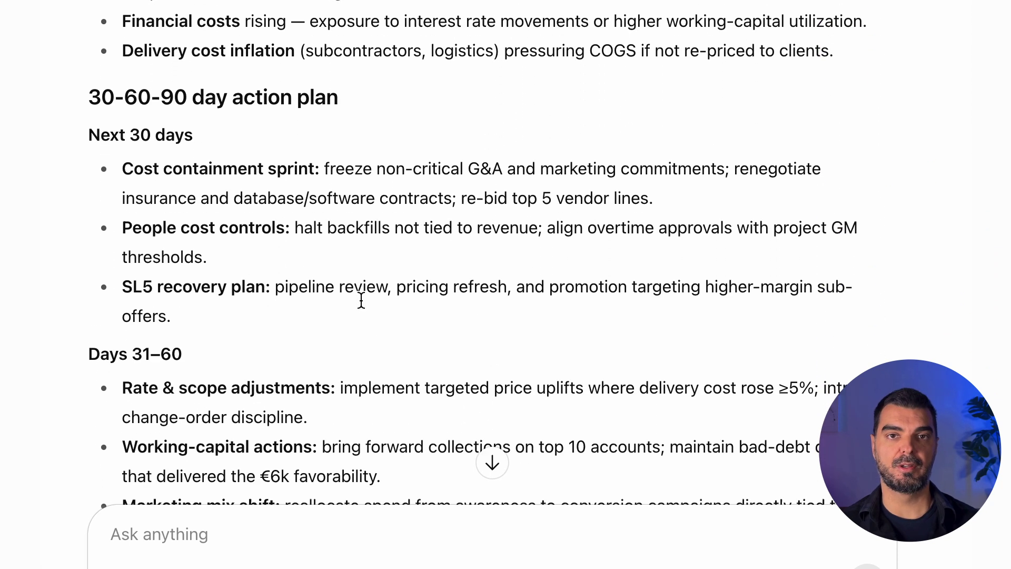
pyautogui.scroll(-8, 362, 303)
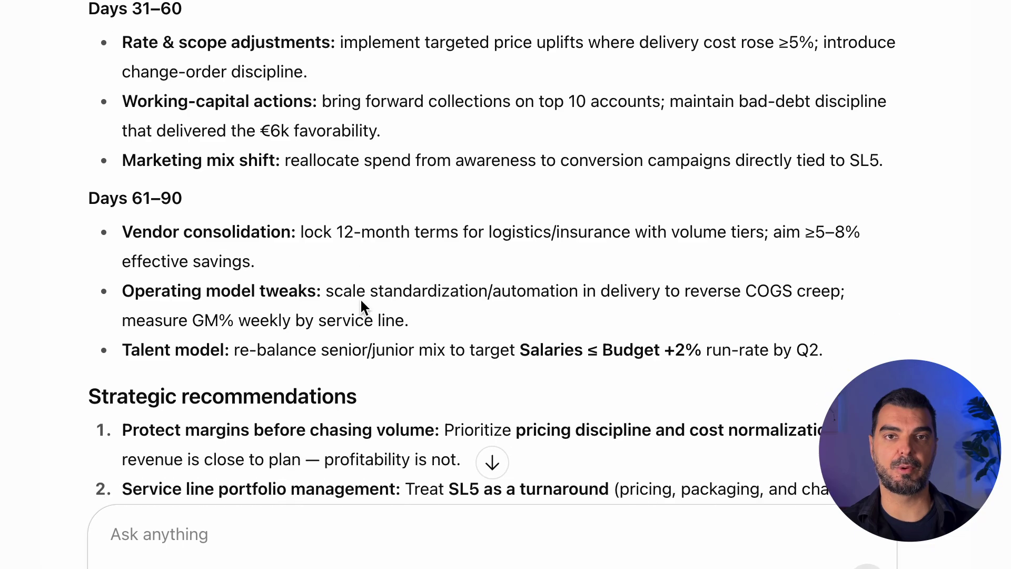
pyautogui.scroll(-3, 361, 299)
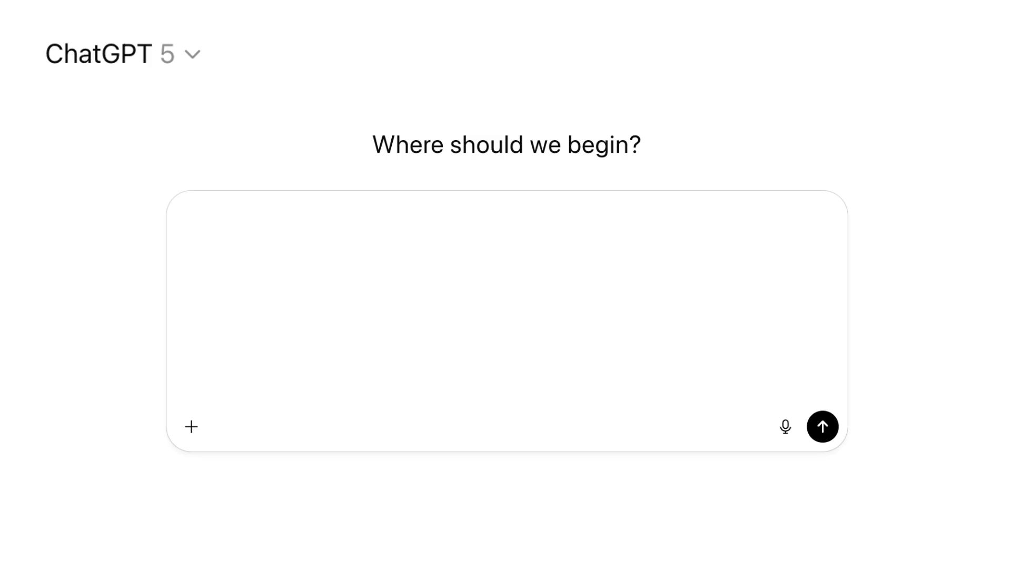
# - Send 'Turn this into a 5-slide board presentation with one insight per slide.'
pyautogui.write('Turn')
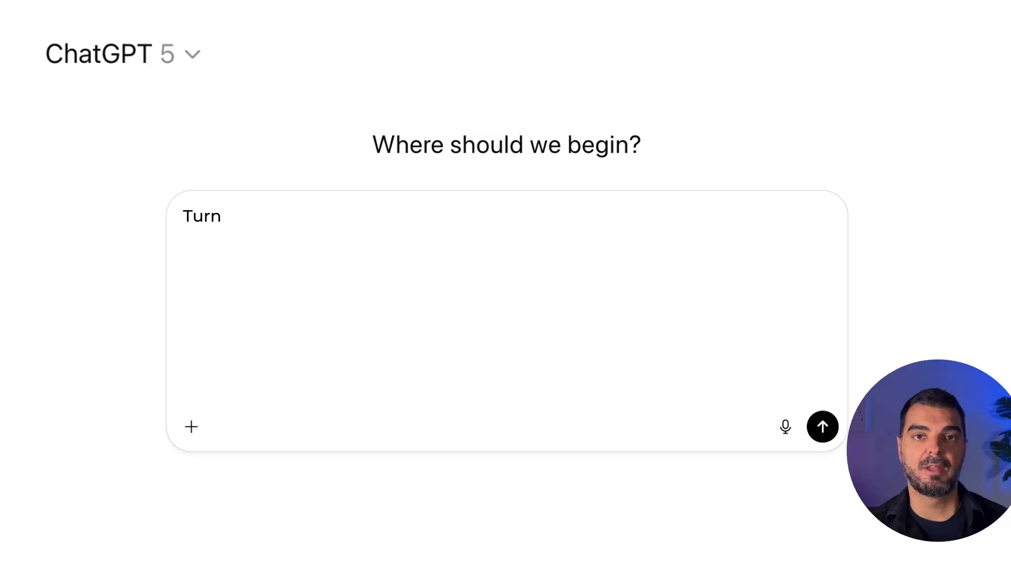
pyautogui.write(' this into a 5-slide board present')
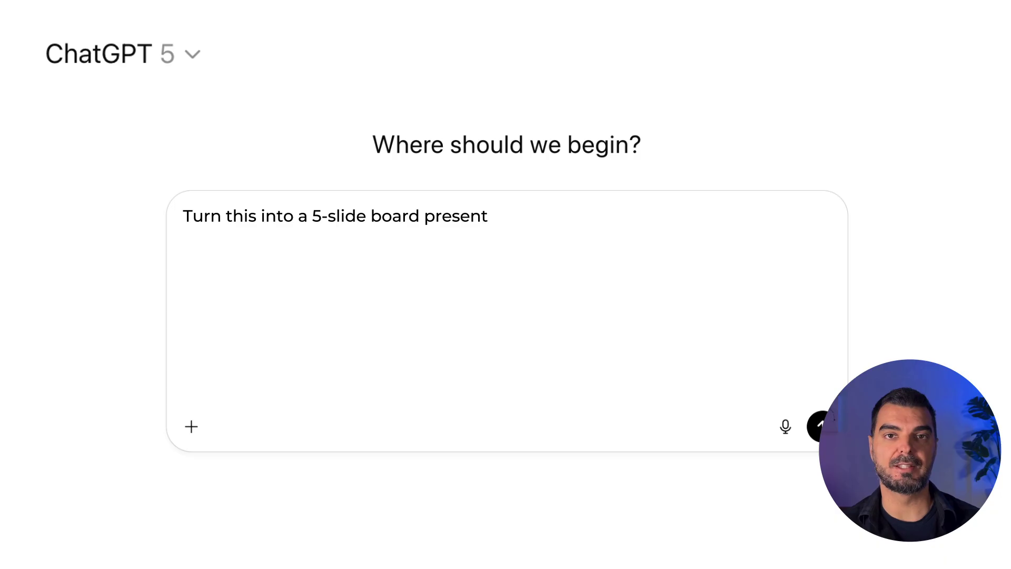
pyautogui.write('ation with one insight per slide.')
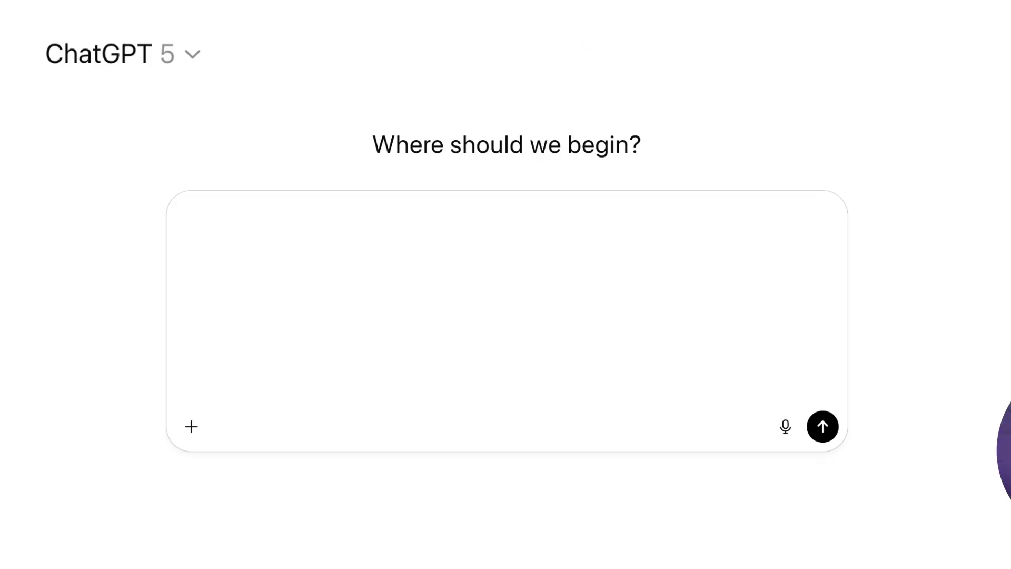
# - Submit the trial balance export for anomaly detection and review the resulting anomalies table
pyautogui.write('Here’s my trial balance or general l')
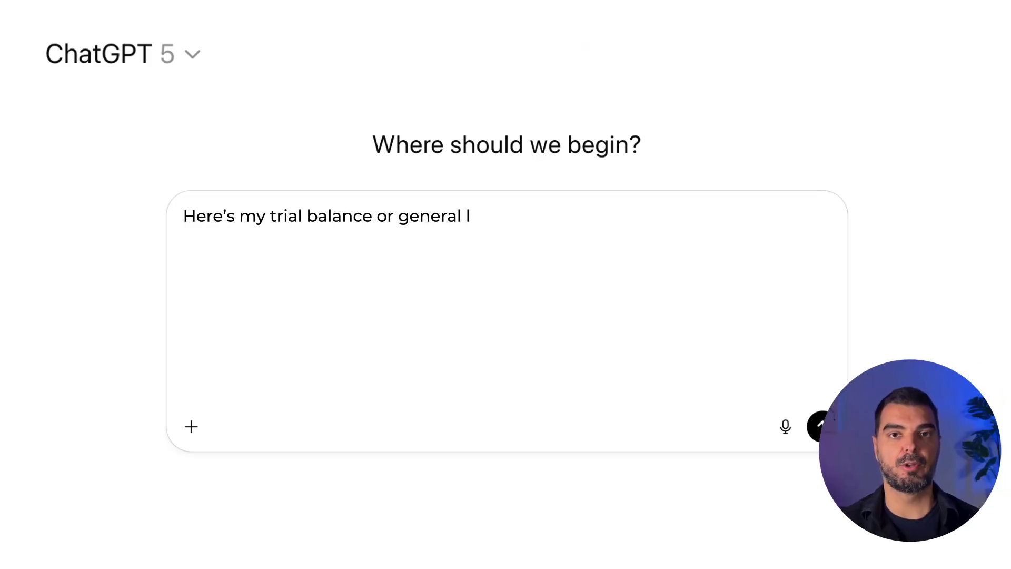
pyautogui.write('edger export. Identify anomalies or inc')
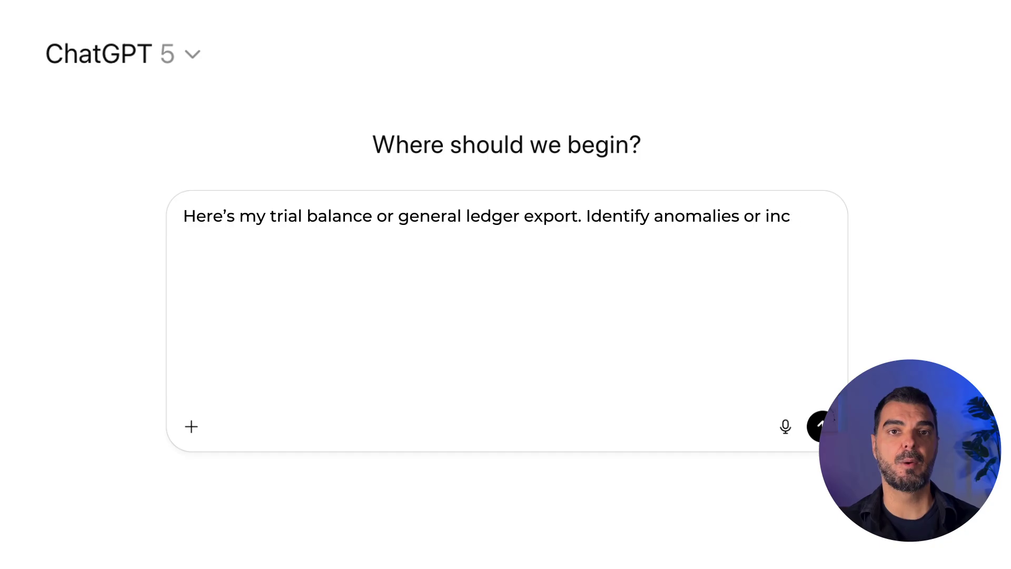
pyautogui.write('onsistencies by account')
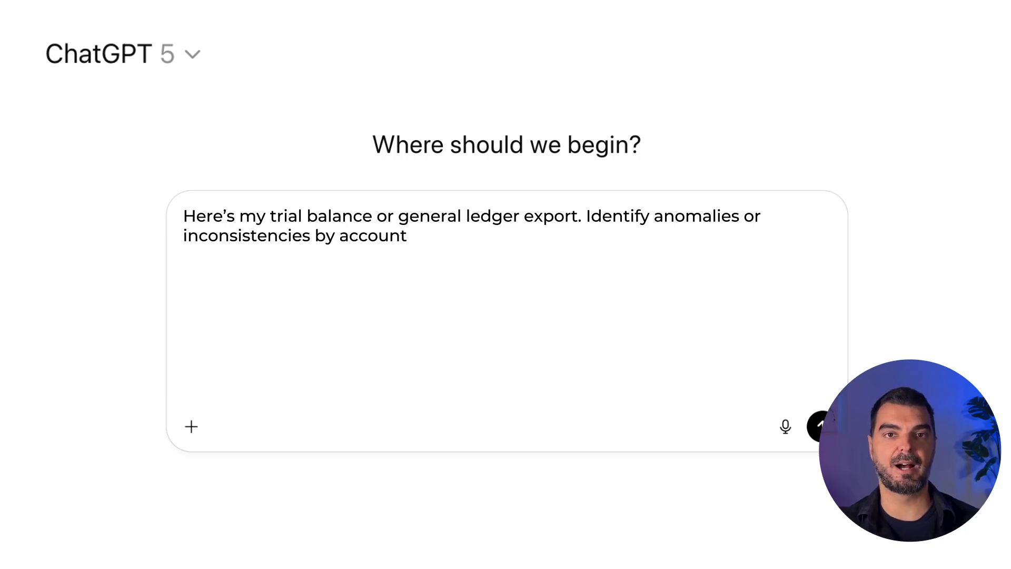
pyautogui.write(', period, or counterparty.')
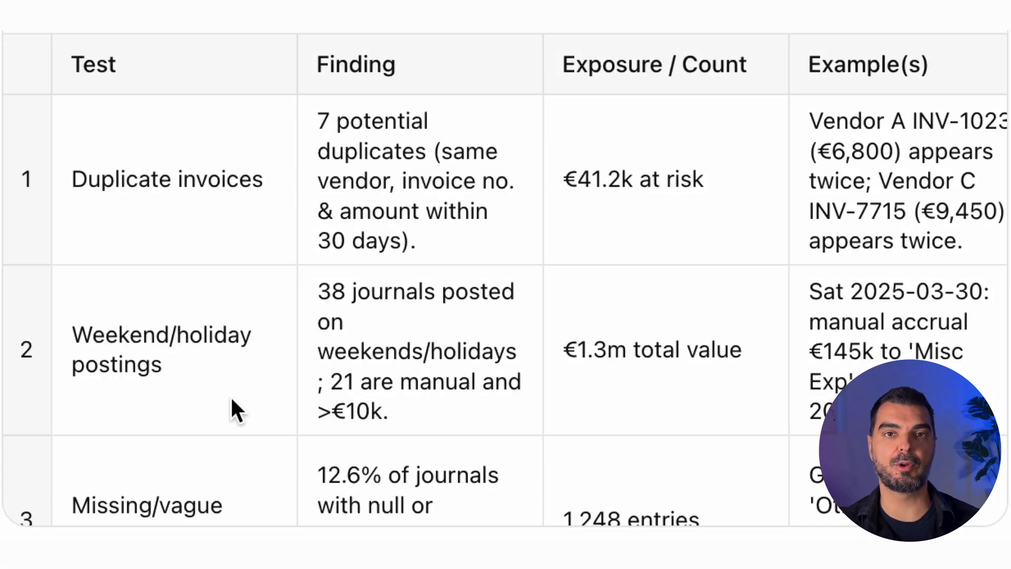
pyautogui.scroll(-2, 232, 406)
pyautogui.scroll(-15, 232, 398)
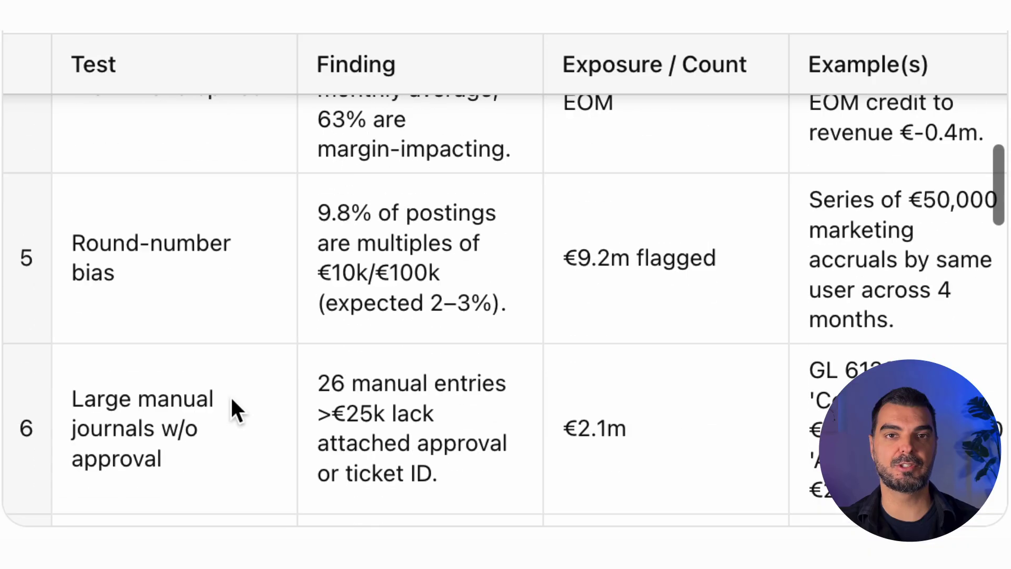
pyautogui.scroll(-10, 230, 395)
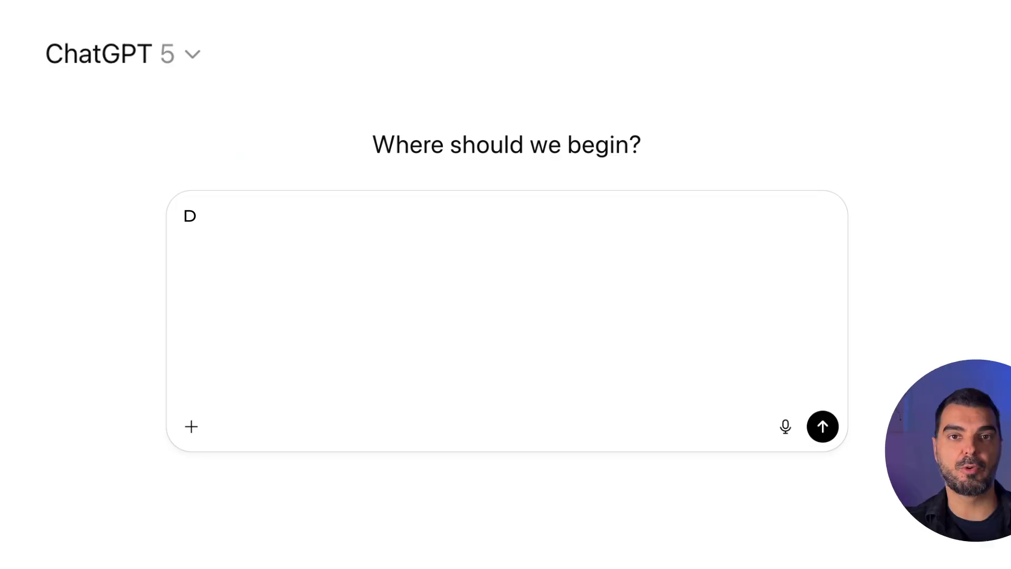
# - Ask for clear budget guidelines for department heads and read the assumptions and templates sections
pyautogui.write('raft clear budget preparation guidelines for department heads.')
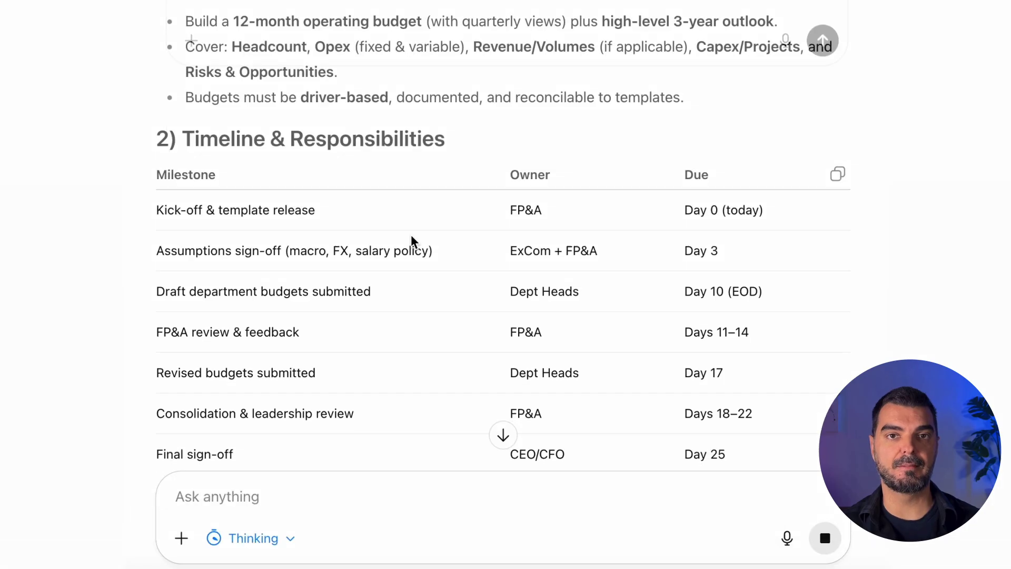
pyautogui.scroll(-10, 413, 238)
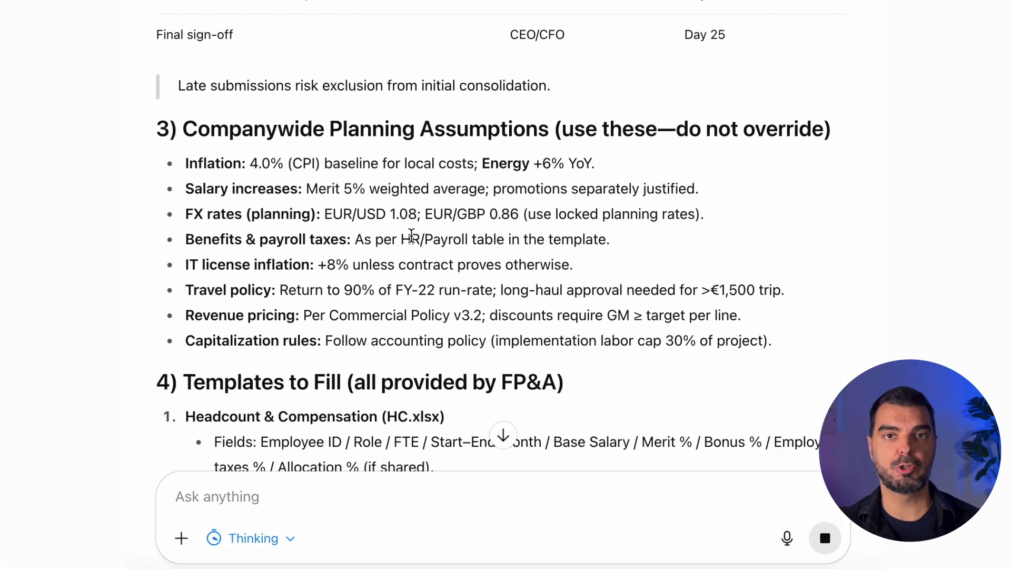
pyautogui.scroll(-6, 412, 235)
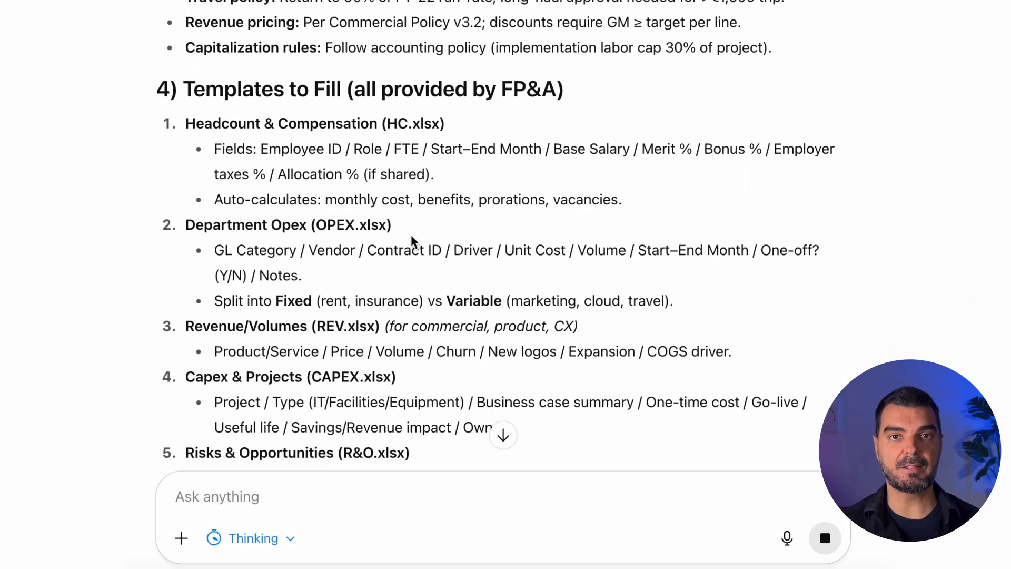
pyautogui.scroll(-10, 412, 239)
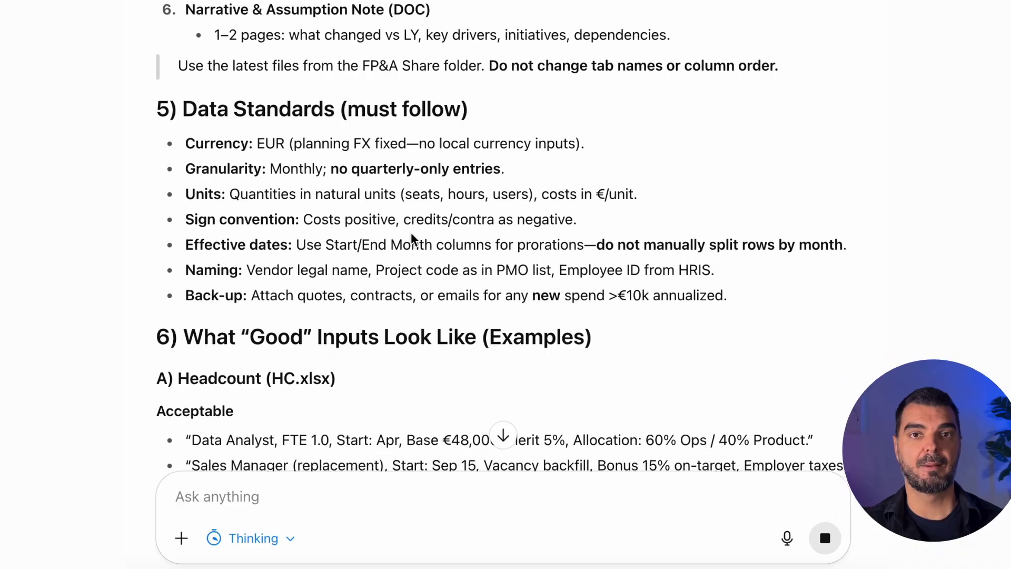
pyautogui.scroll(-4, 413, 238)
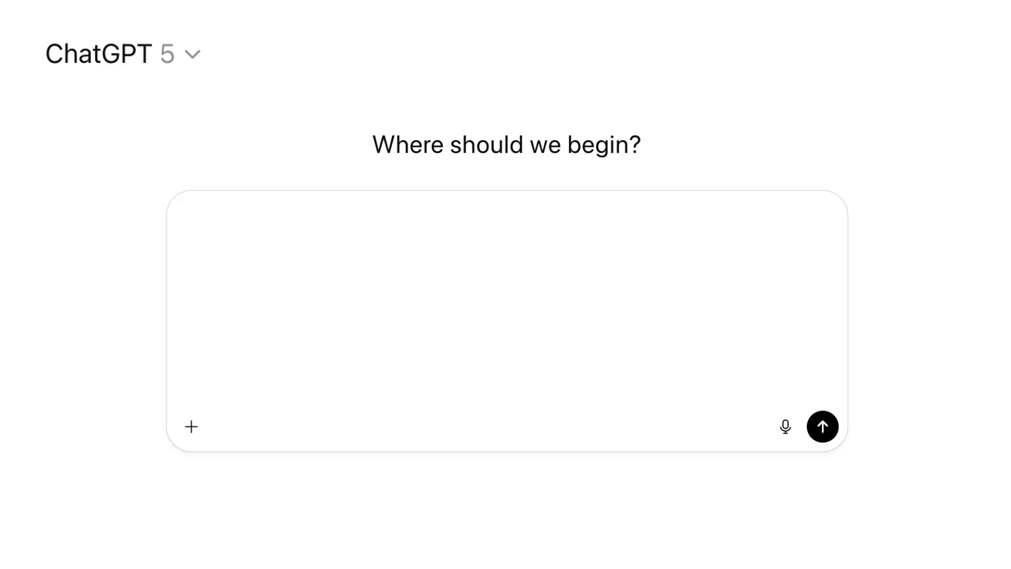
# - Send a follow-up asking ChatGPT to summarize the guidelines and review the summary
pyautogui.write('Now, summariz')
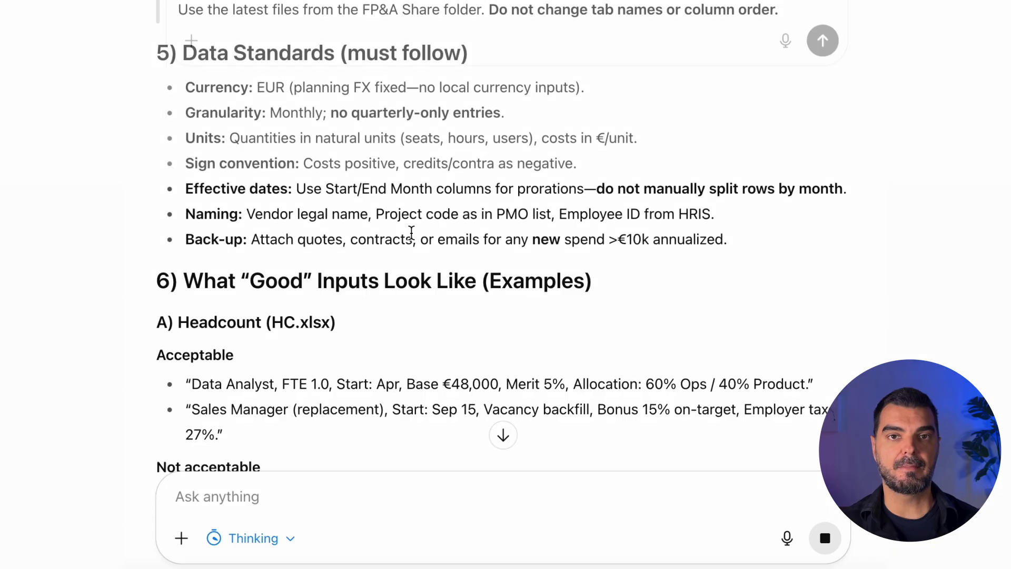
pyautogui.scroll(-7, 414, 237)
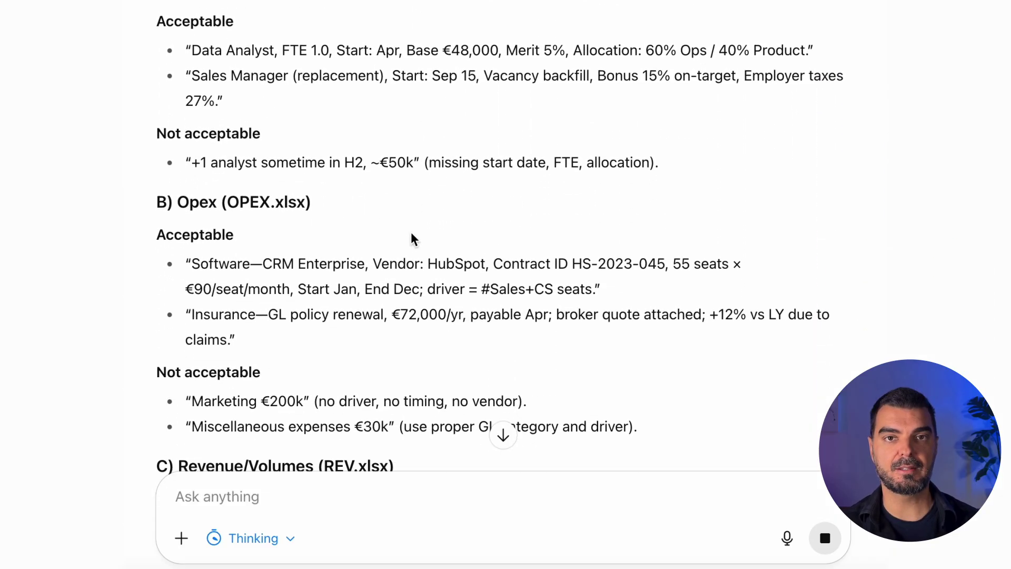
pyautogui.scroll(-11, 413, 238)
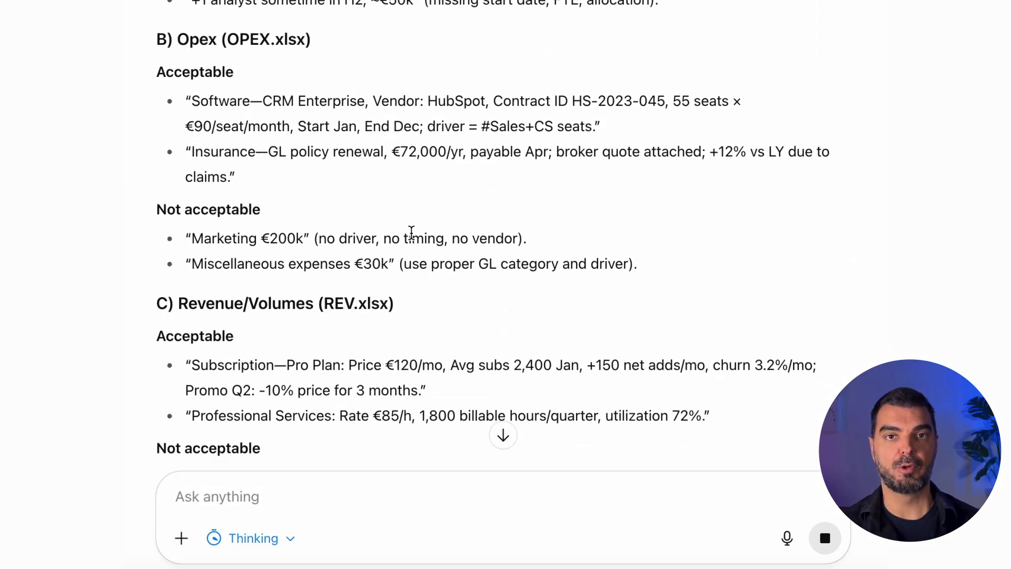